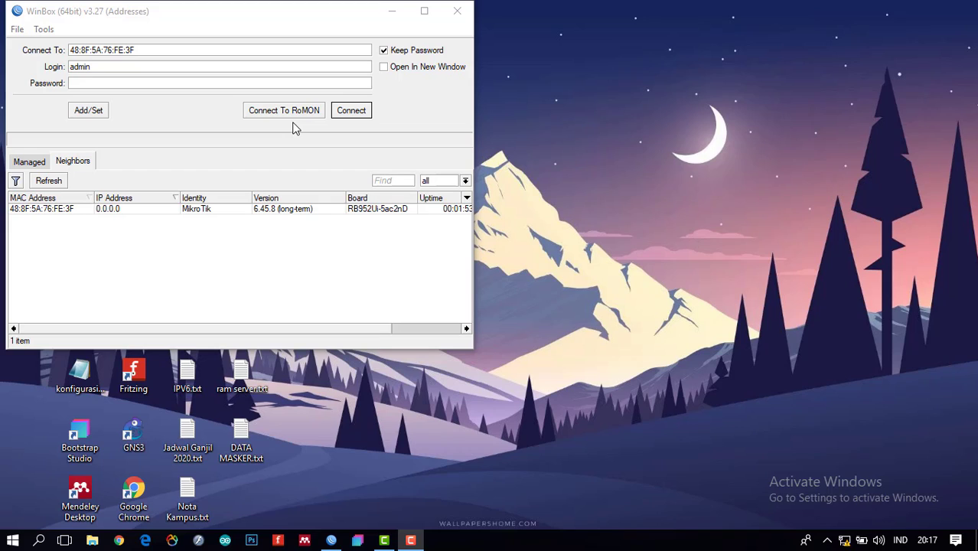
Step: Connect to the discovered MikroTik router by its MAC address, using the admin login
drag(258, 9, 264, 16)
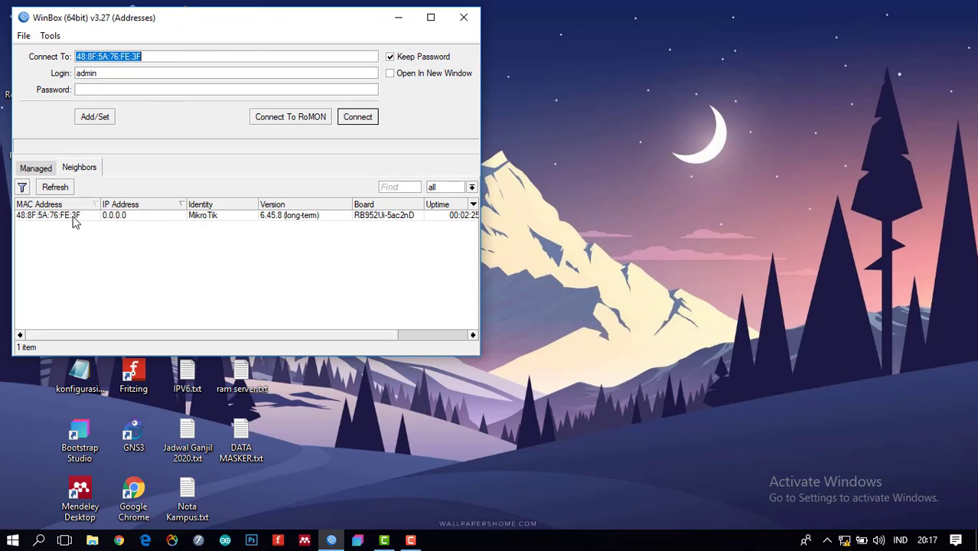
click(47, 215)
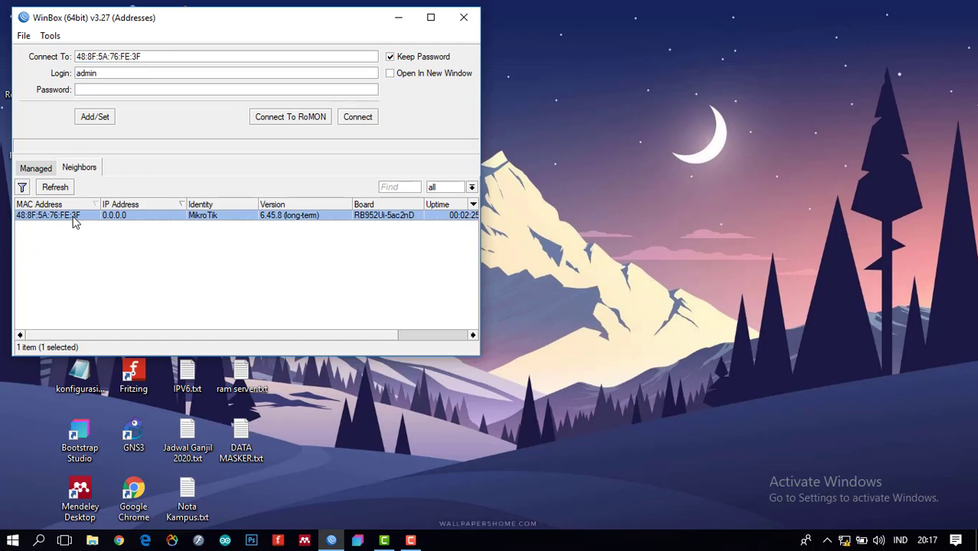
click(368, 122)
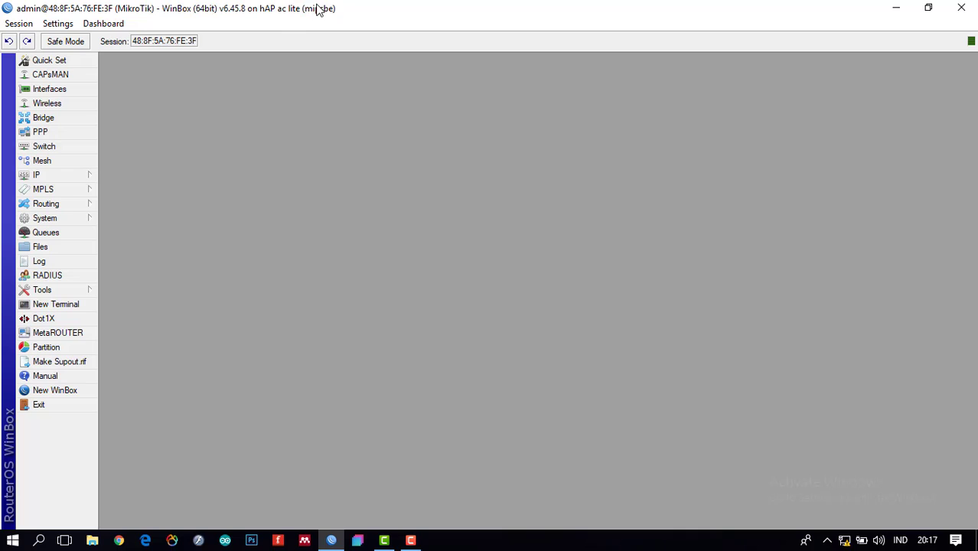
Step: Open the wifi_Lokal interface from the interface list and review its general and wireless settings, including the SSID
click(79, 93)
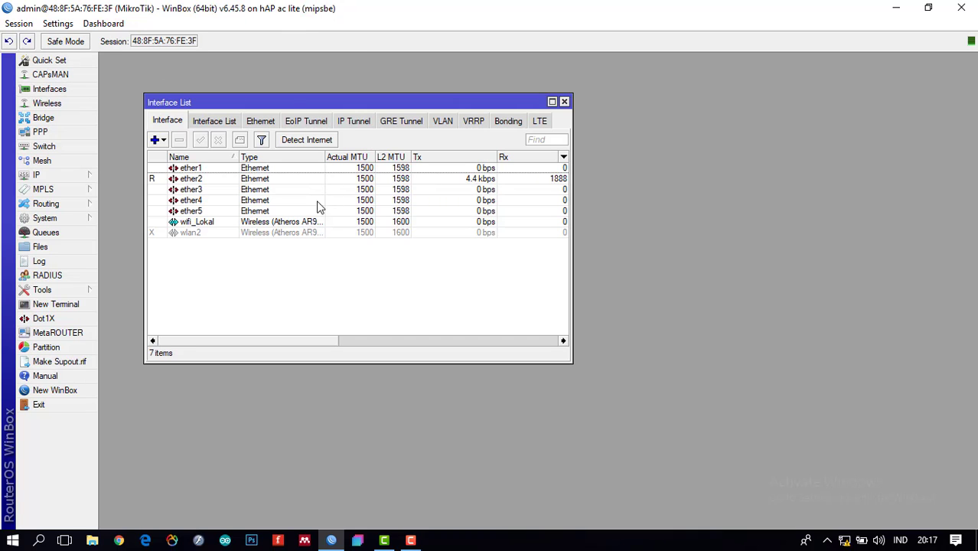
click(282, 221)
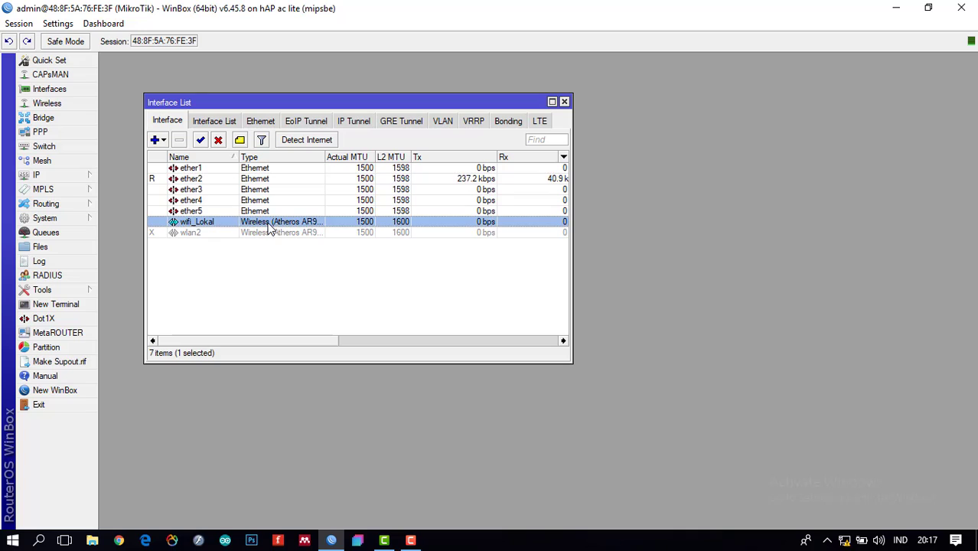
double_click(212, 227)
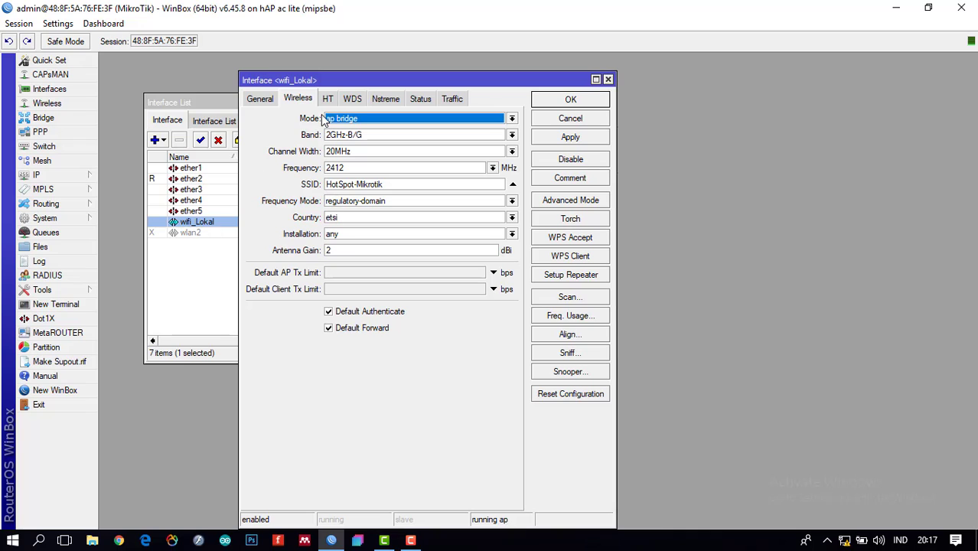
drag(368, 79, 402, 72)
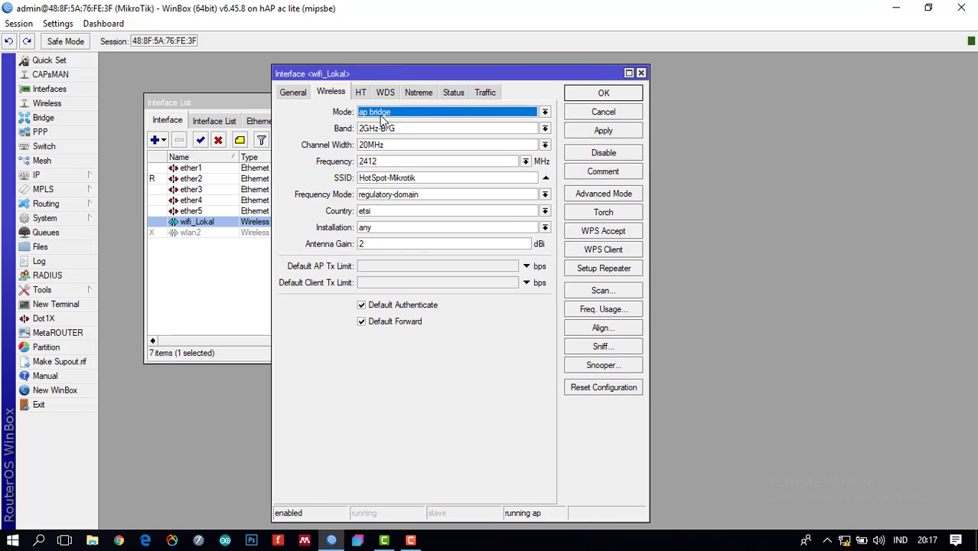
click(294, 92)
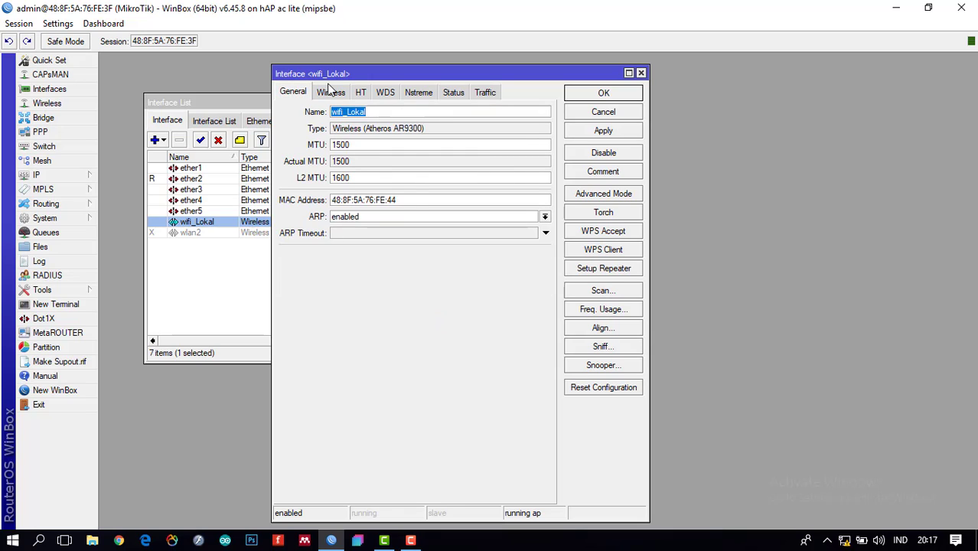
click(330, 92)
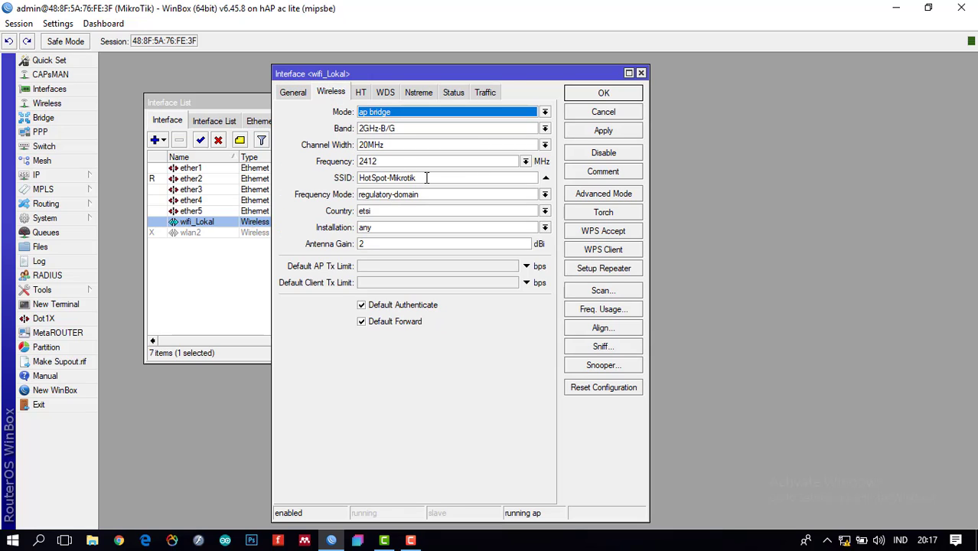
double_click(417, 178)
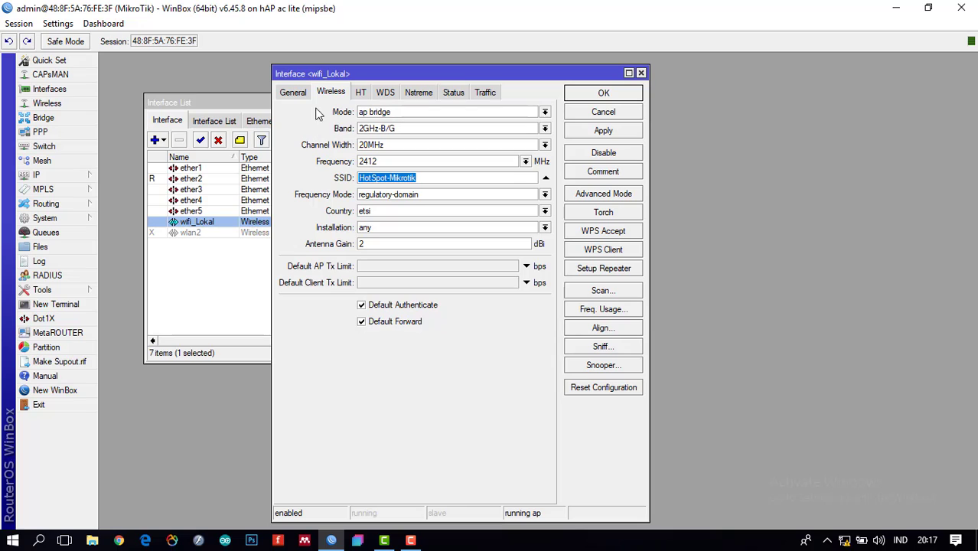
click(293, 92)
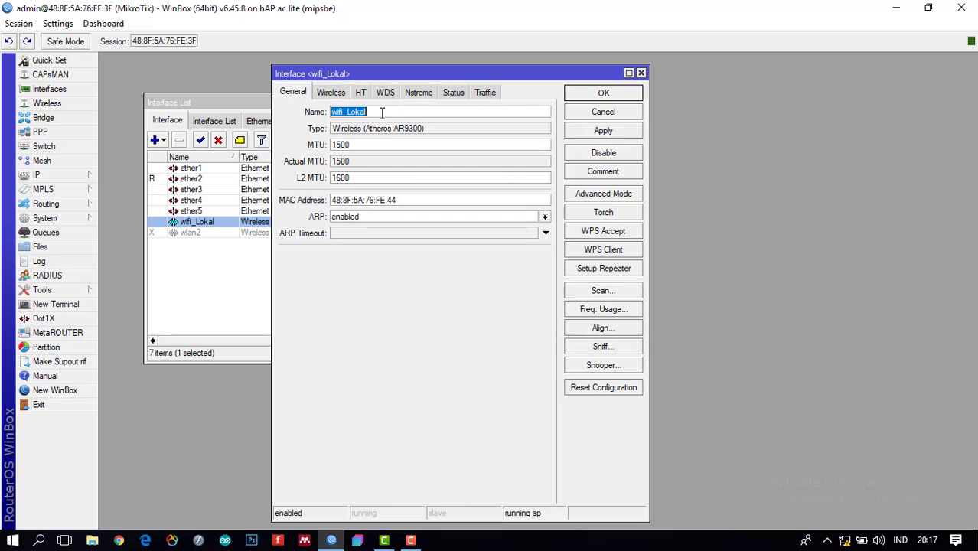
drag(390, 73, 467, 73)
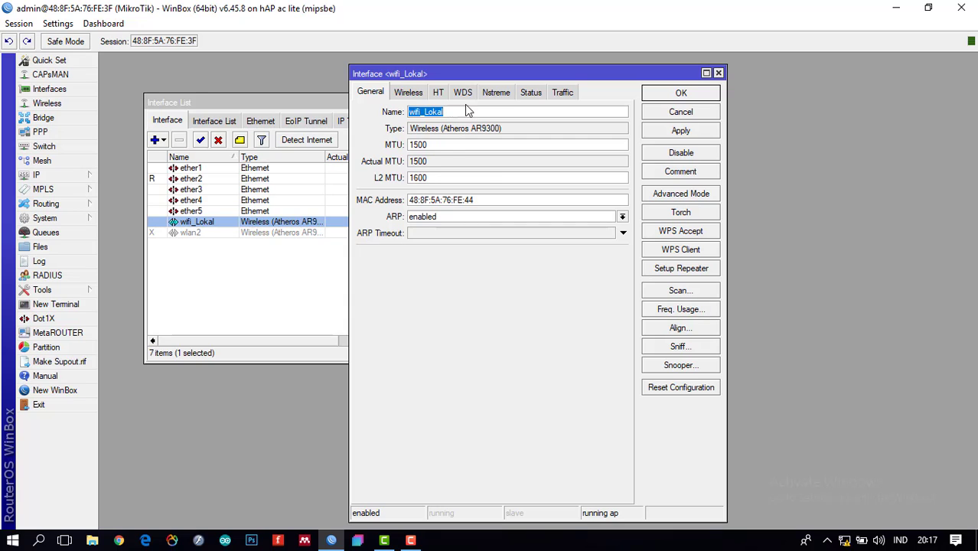
click(406, 92)
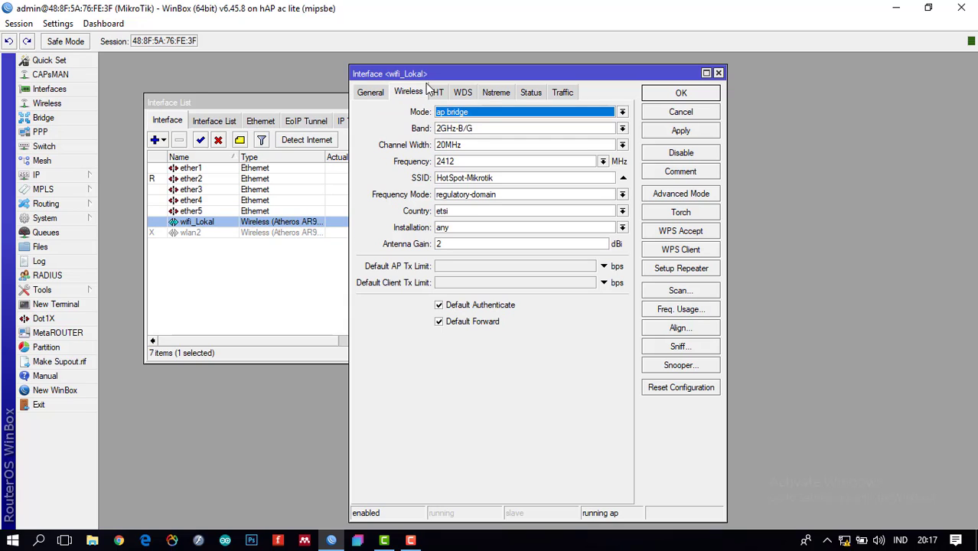
click(660, 98)
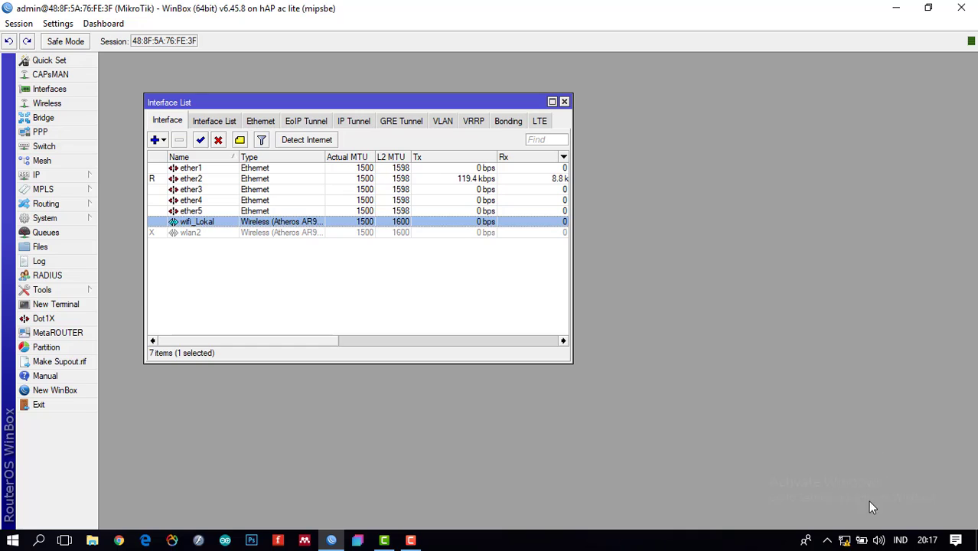
Step: Check the computer's available Wi-Fi networks for the HotSpot-Mikrotik network
click(845, 540)
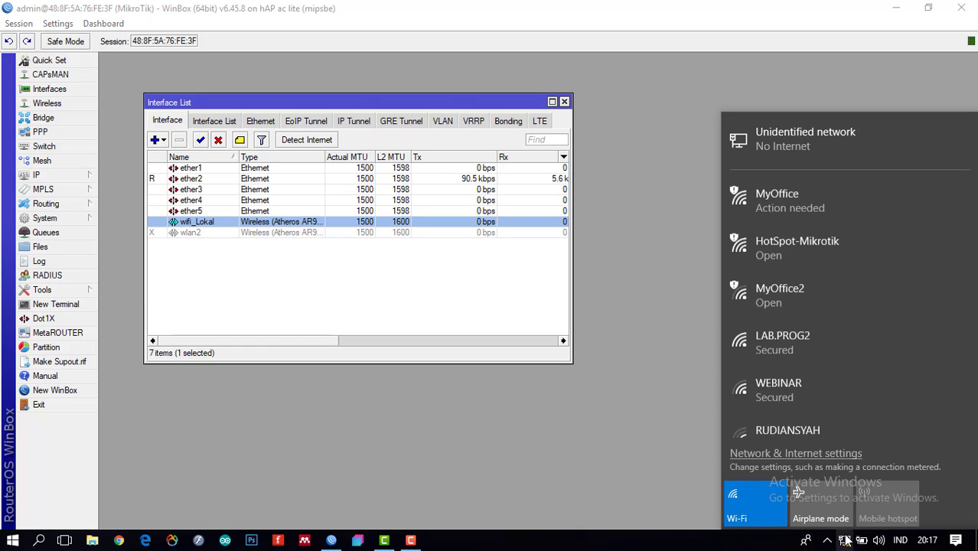
key(ctrl)
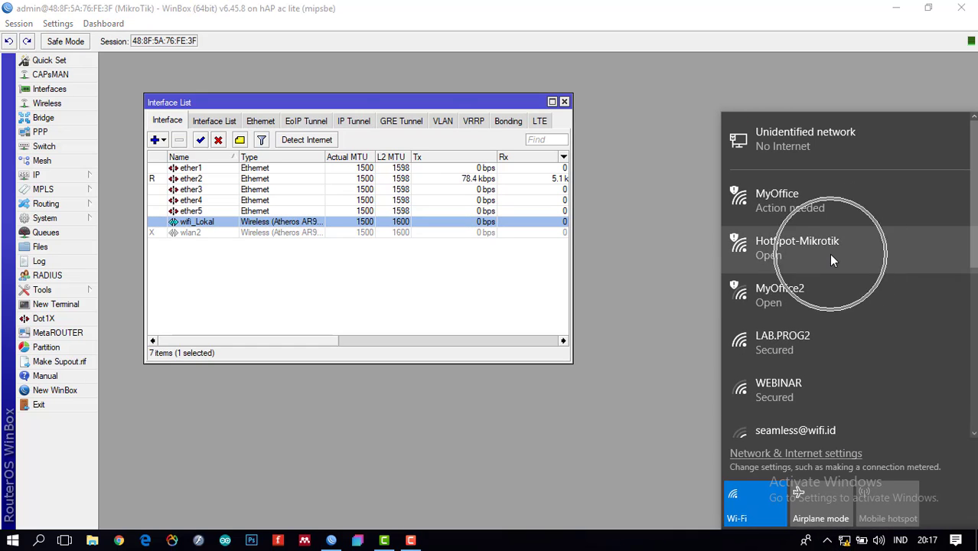
key(ctrl)
key(ctrl)
key(ctrl)
key(ctrl)
key(ctrl)
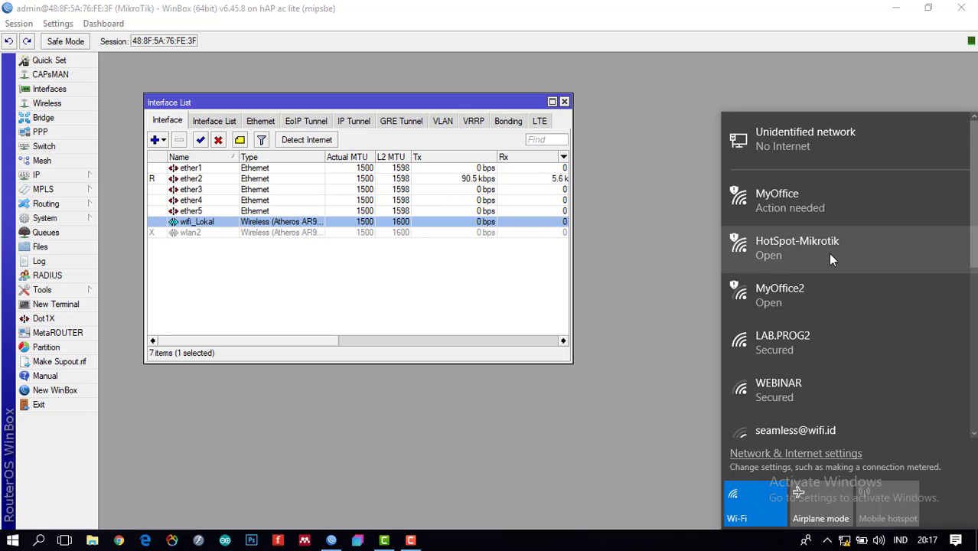
Step: Set the SSID of the wifi_Lokal interface to Wifi-Dosen and apply the change
double_click(197, 223)
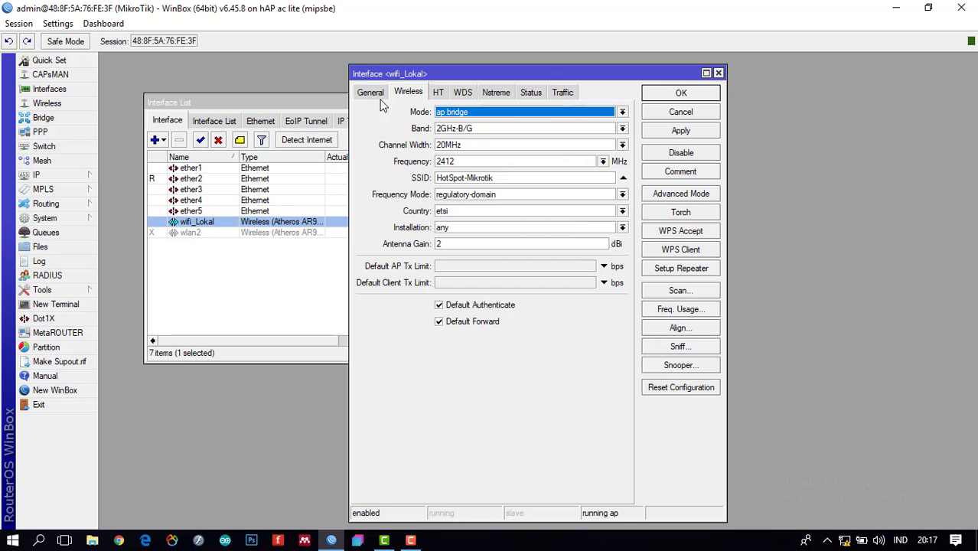
drag(503, 178, 433, 177)
text(Wifi-)
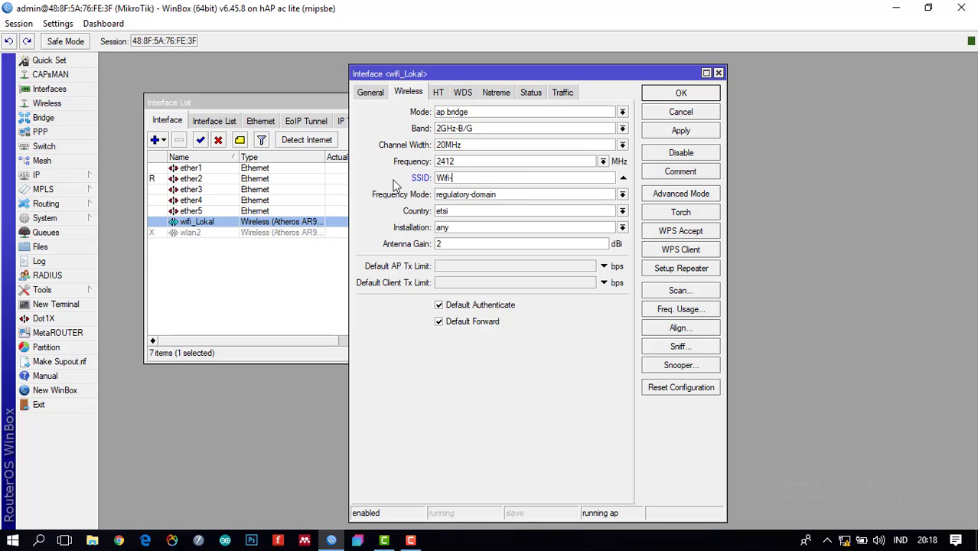
text(Dosen)
click(703, 133)
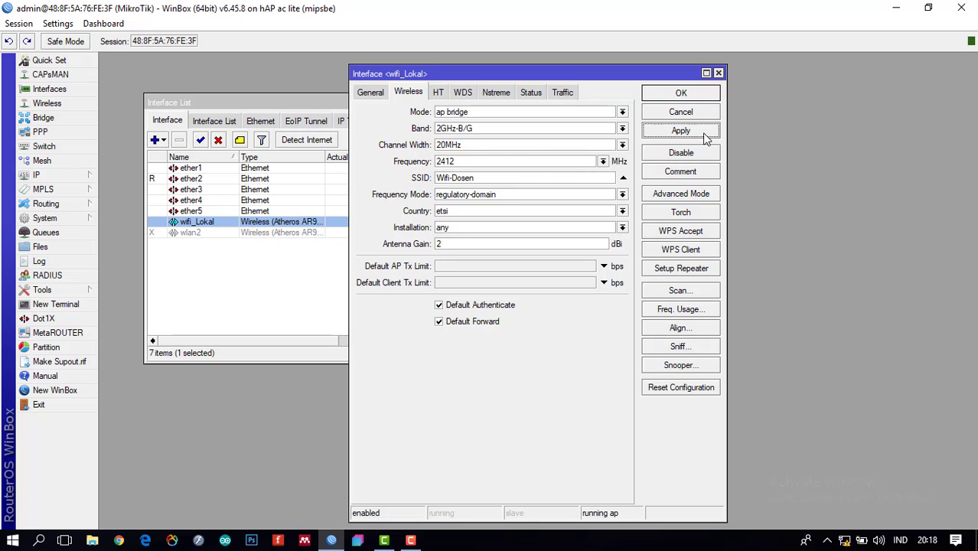
click(689, 95)
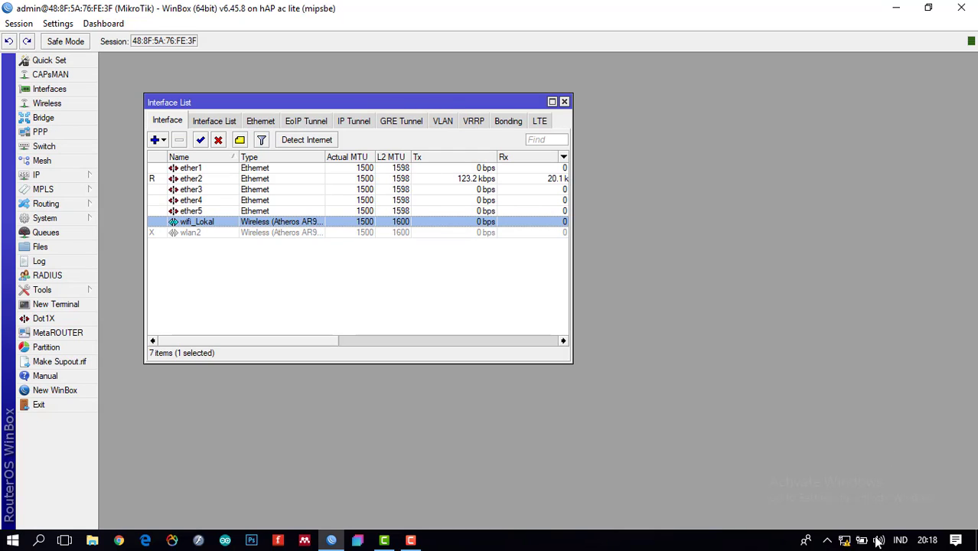
Step: Check the computer's available Wi-Fi networks for the renamed Wifi-Dosen network
click(844, 541)
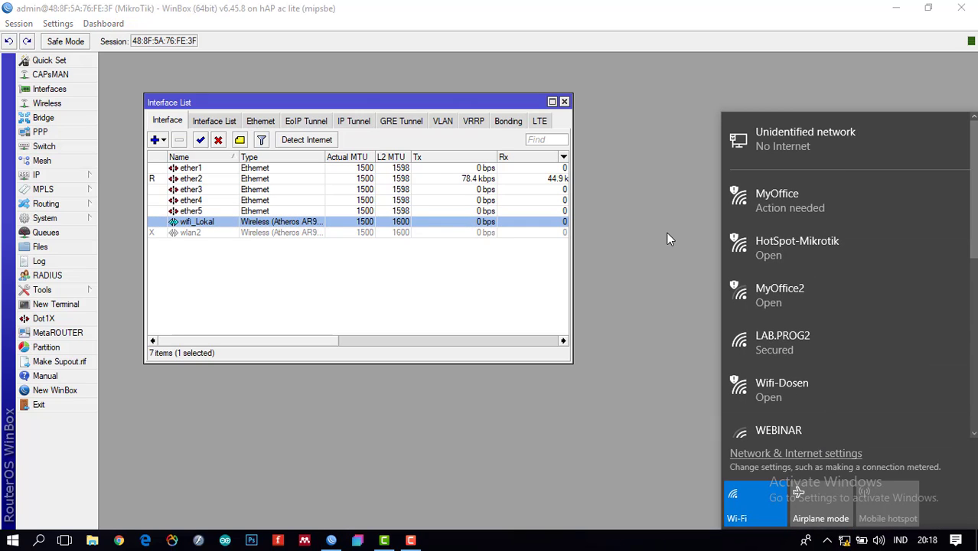
click(624, 239)
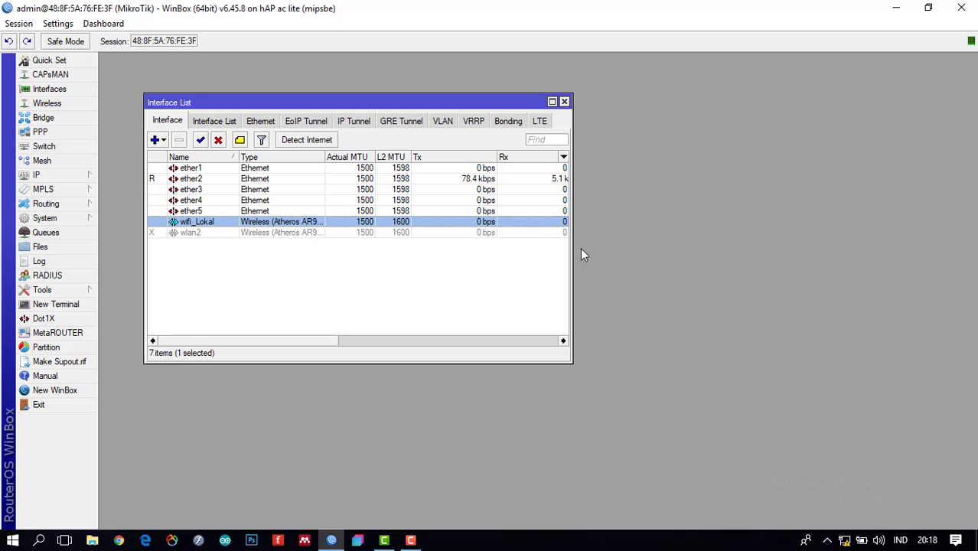
click(844, 541)
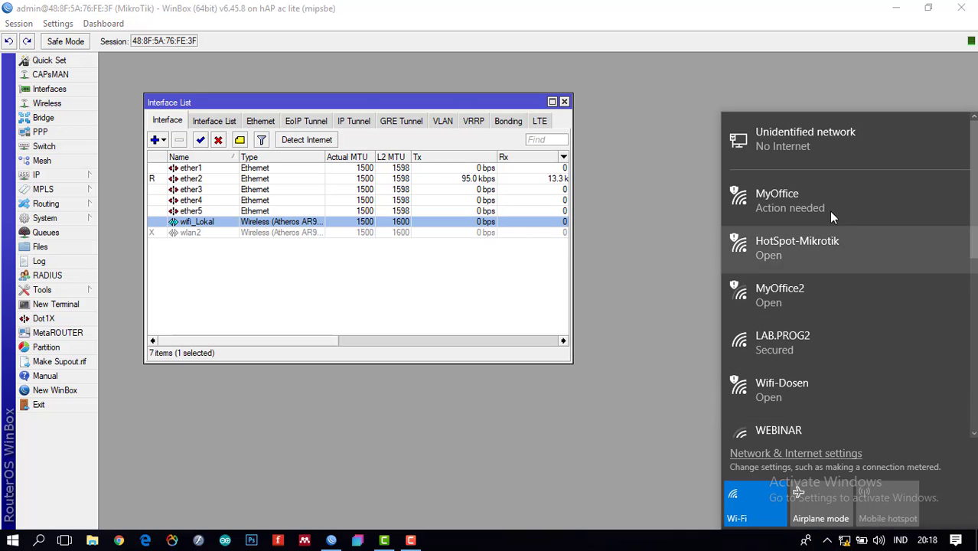
key(ctrl)
key(ctrl)
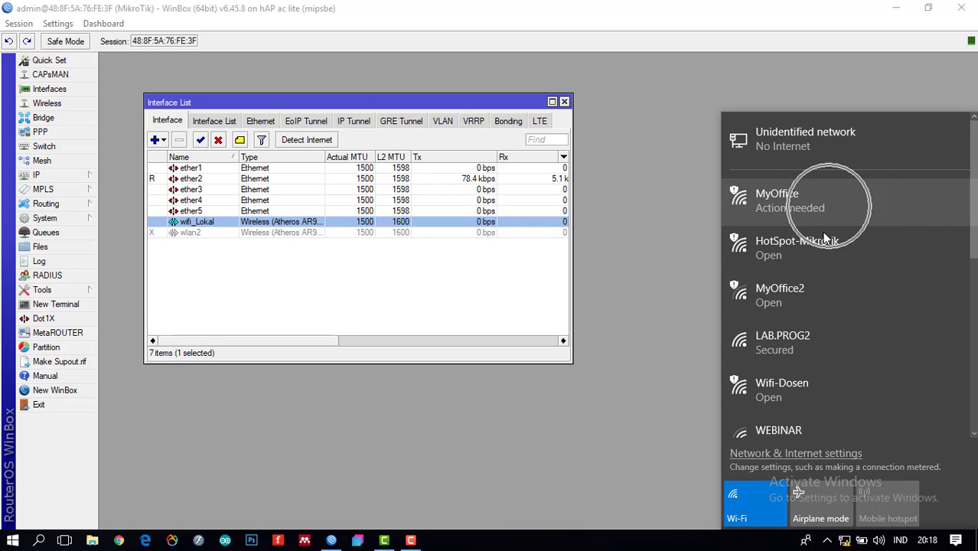
key(ctrl)
key(ctrl)
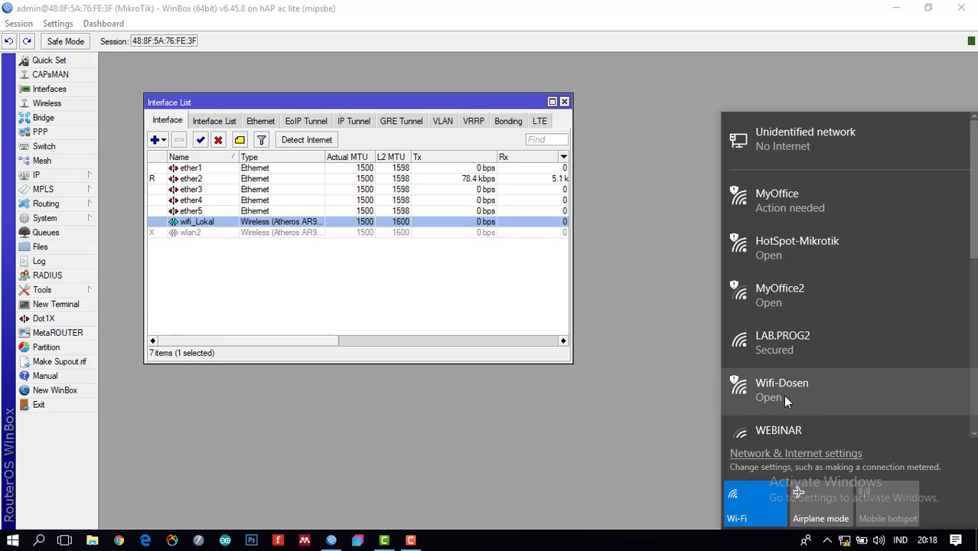
Step: Close the interface list and open the router's table of wireless interfaces
click(201, 228)
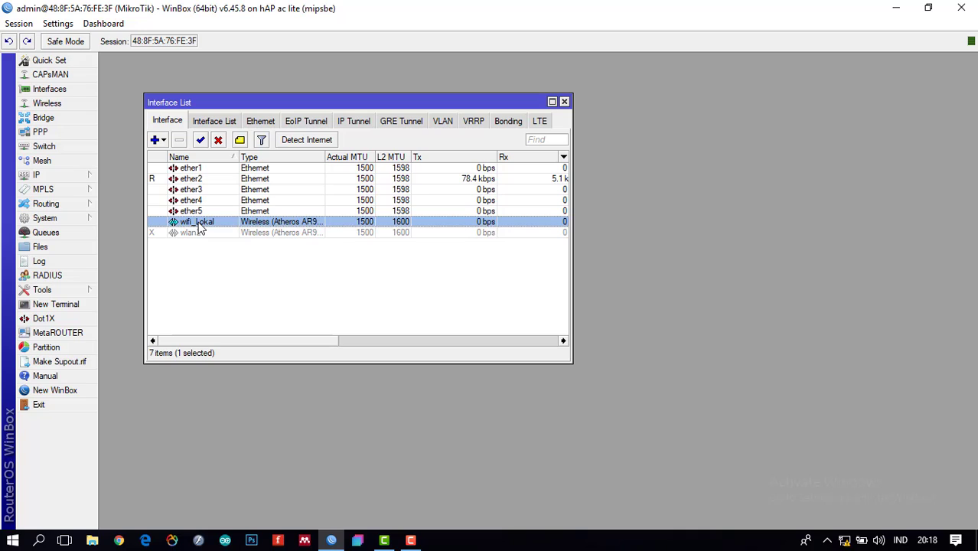
click(199, 226)
click(201, 228)
click(564, 102)
click(48, 105)
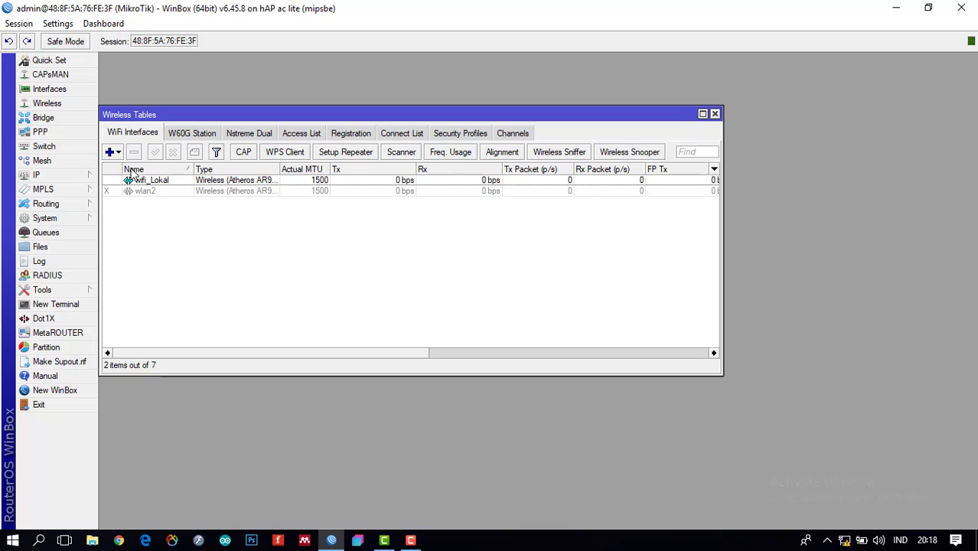
Step: Start a new virtual wireless interface and name it virtual_wlan1
click(121, 153)
click(135, 167)
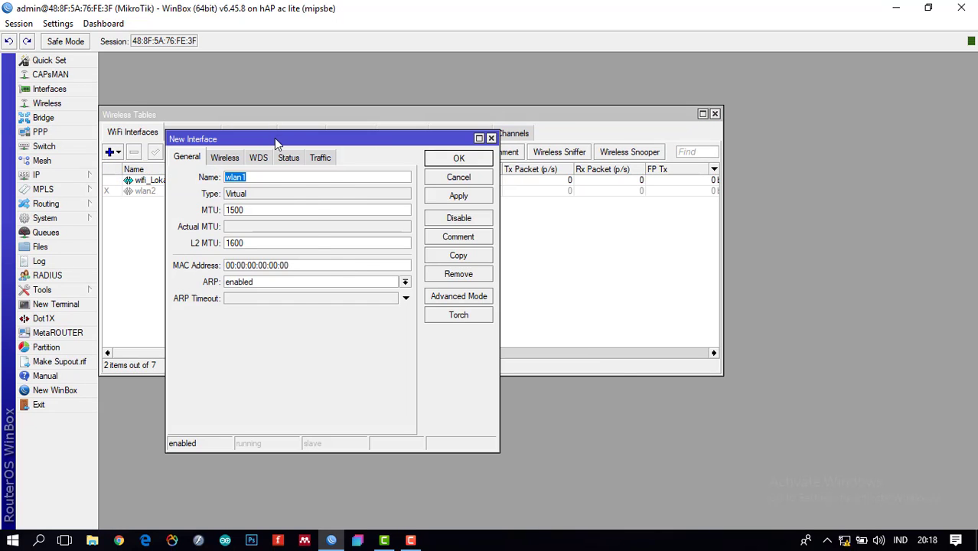
drag(277, 135, 452, 163)
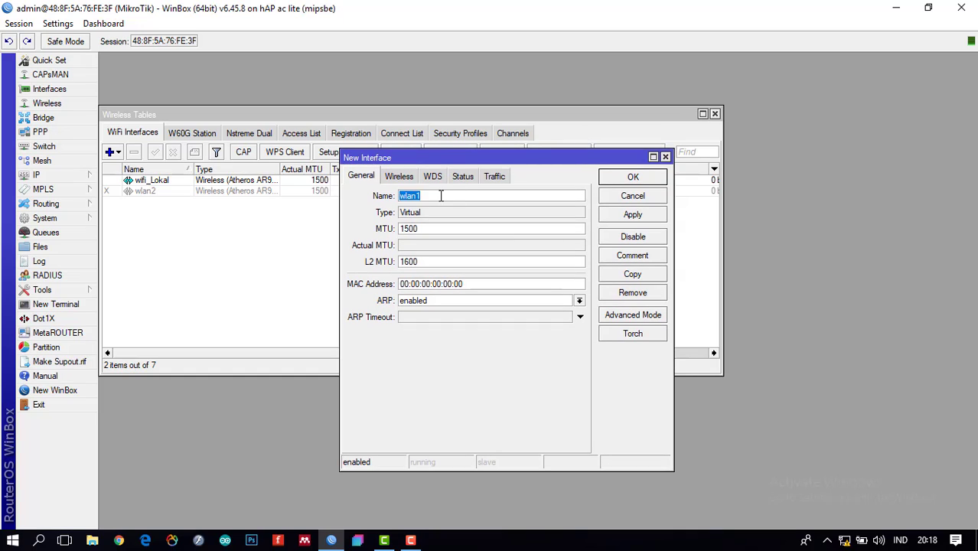
text(virtual_wlan1)
click(427, 216)
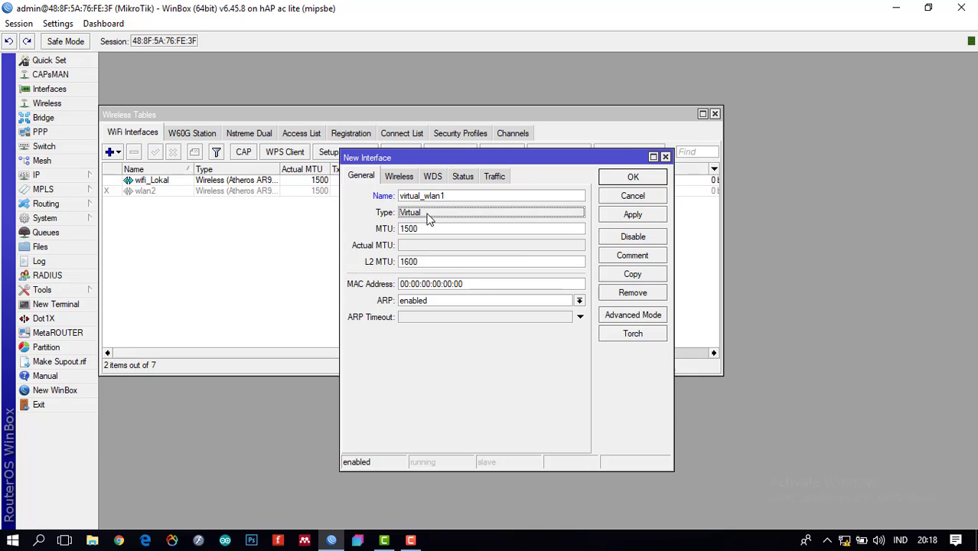
Step: Choose wifi_Lokal as the virtual interface's master with the default security profile, and try to apply it without an SSID
click(399, 177)
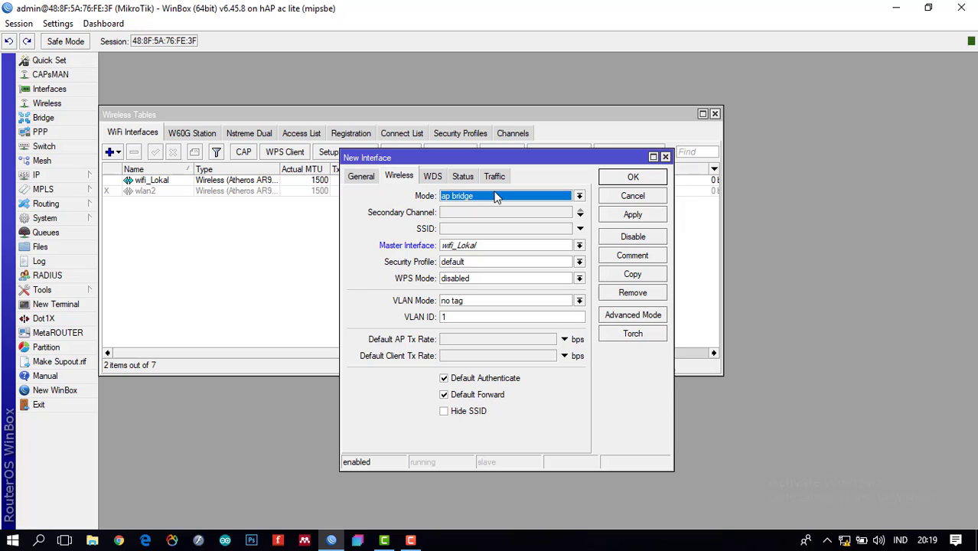
click(580, 245)
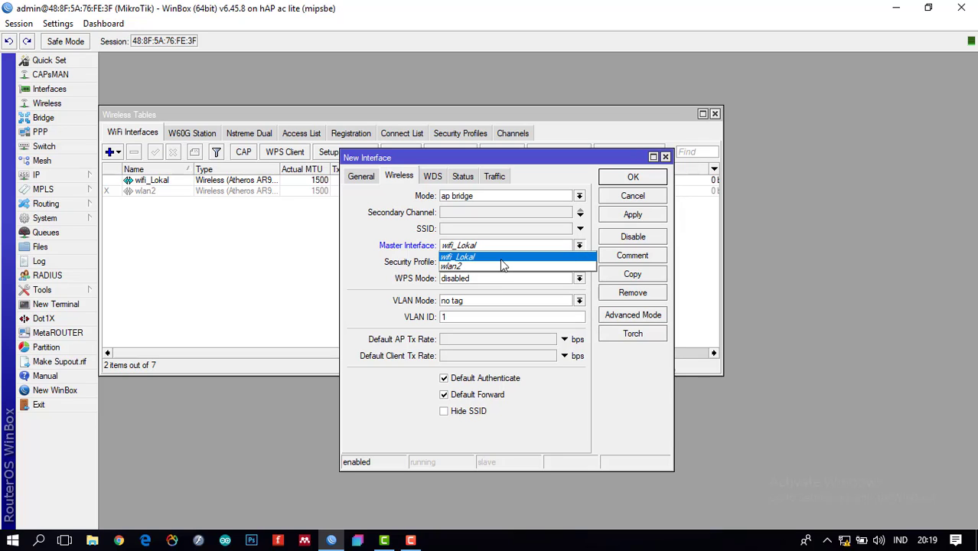
click(502, 258)
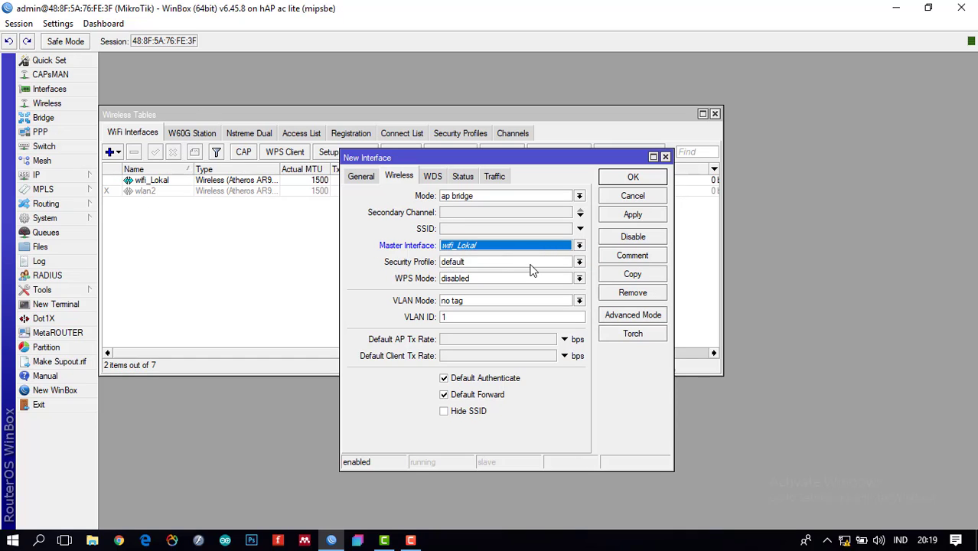
click(580, 263)
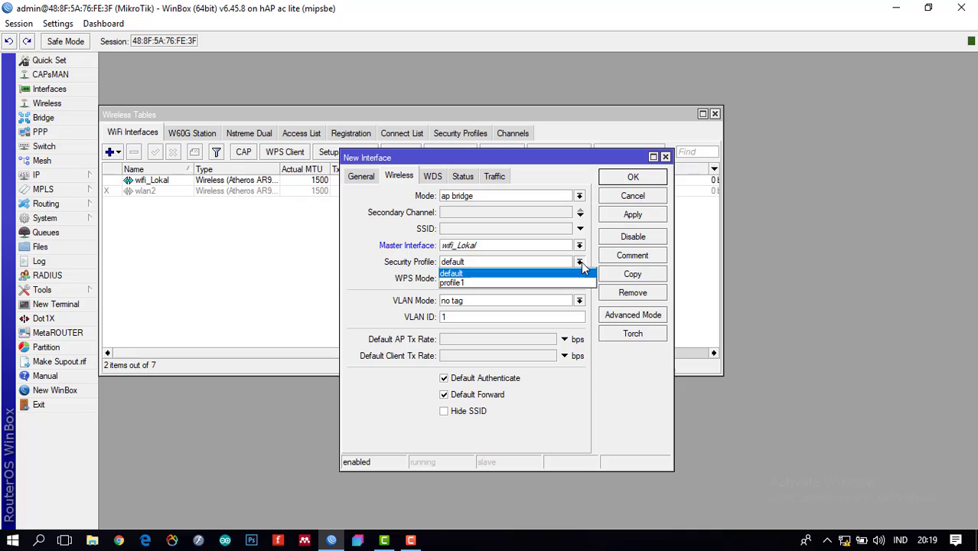
click(582, 264)
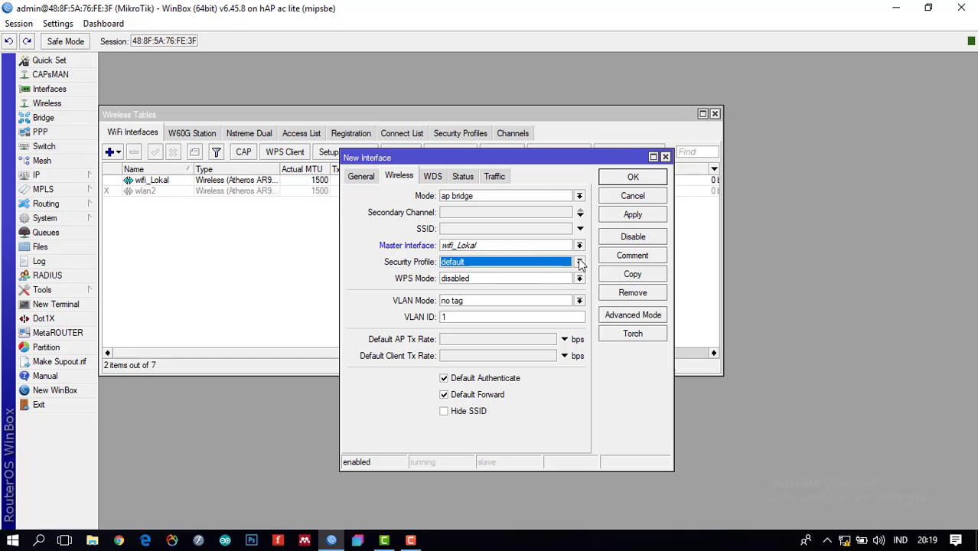
click(651, 217)
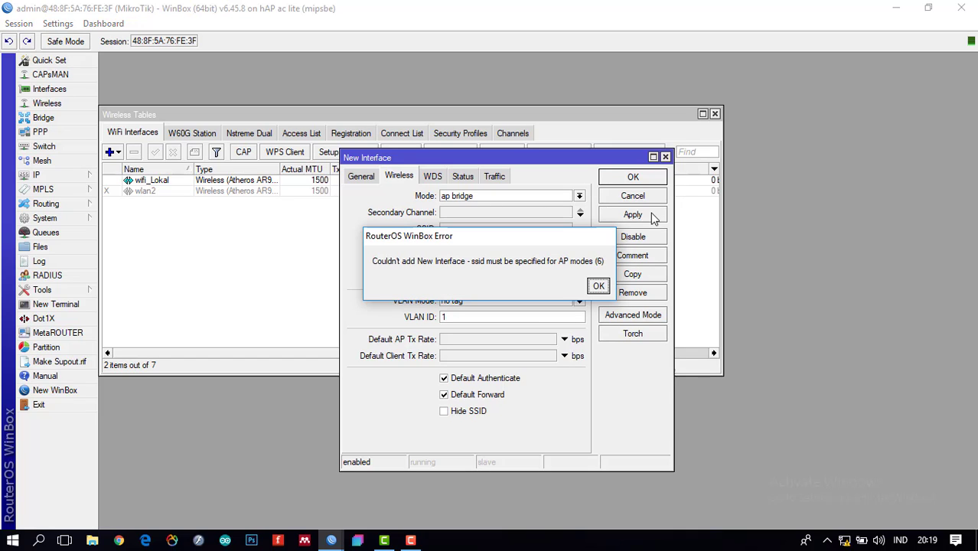
click(599, 286)
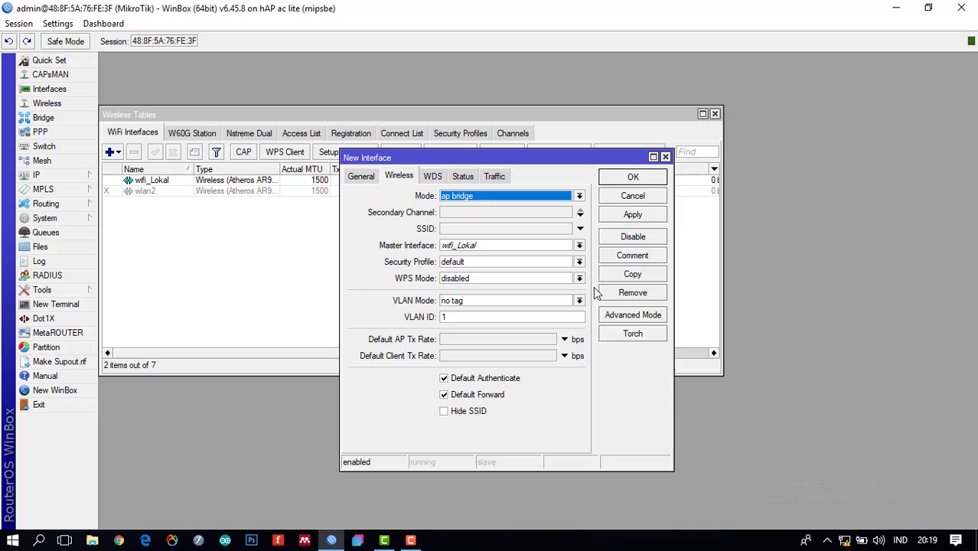
Step: Set the virtual interface's SSID to Wifi-Mahasiswa, then apply and save it
click(557, 230)
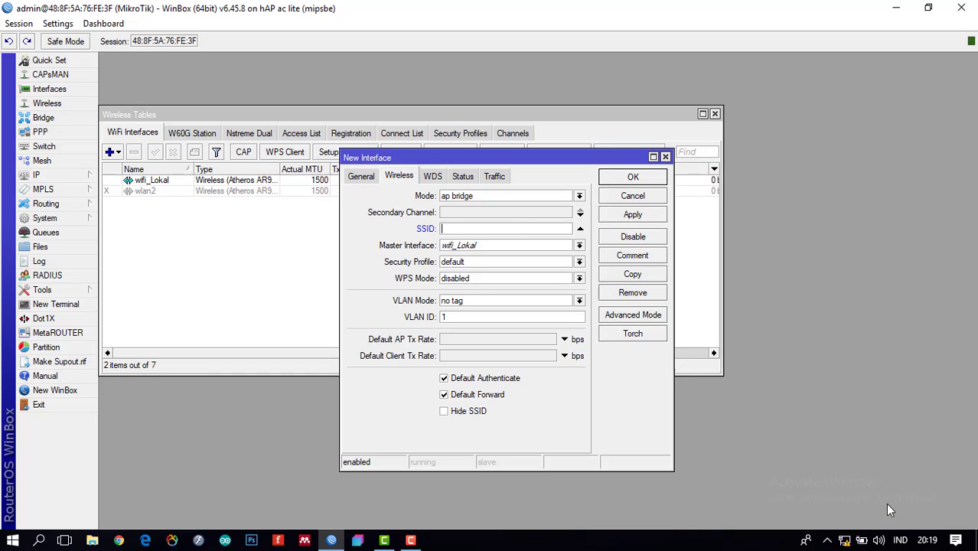
click(846, 541)
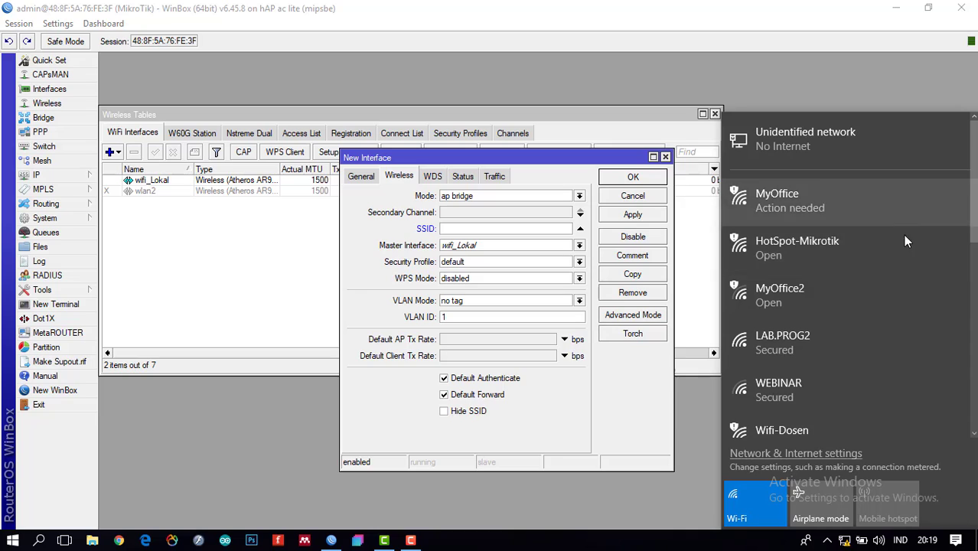
click(493, 228)
text(Wifi)
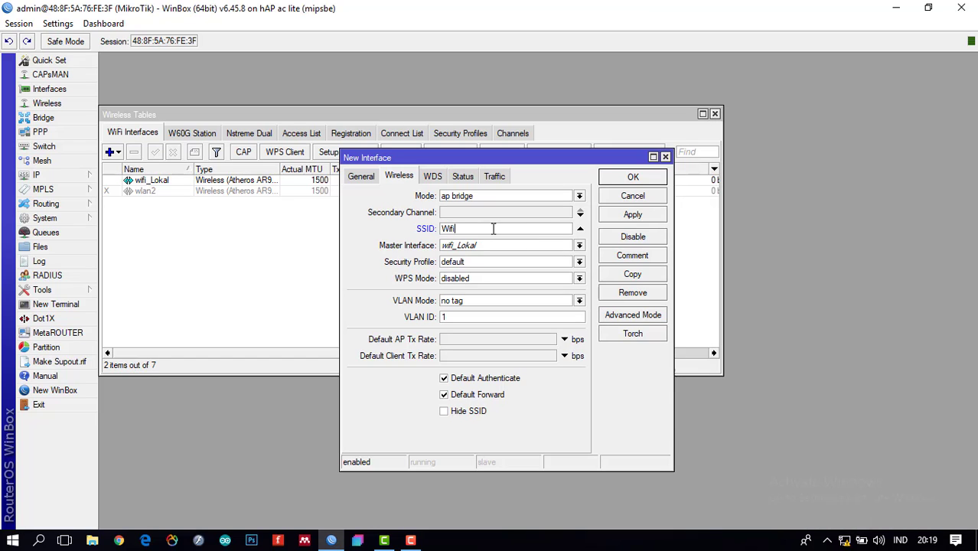
text(-)
click(637, 216)
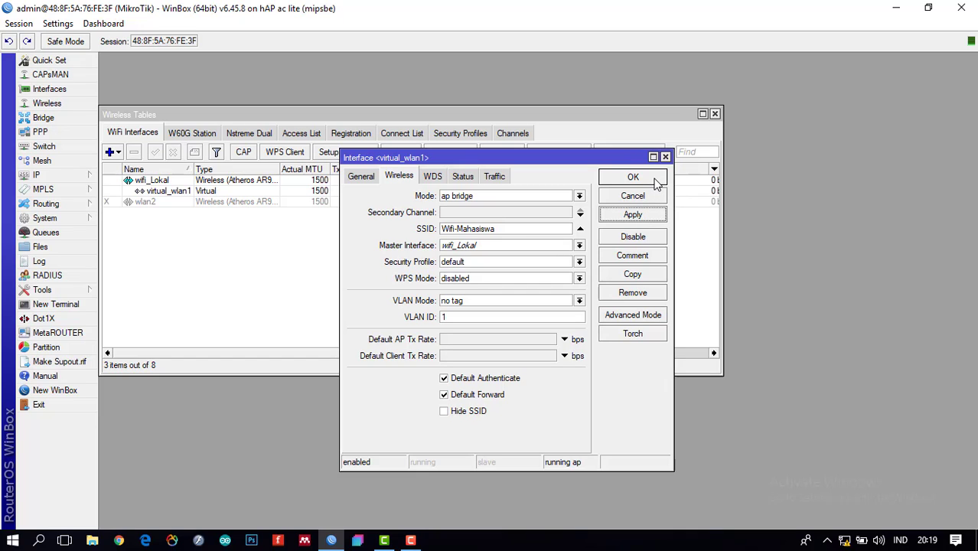
click(633, 178)
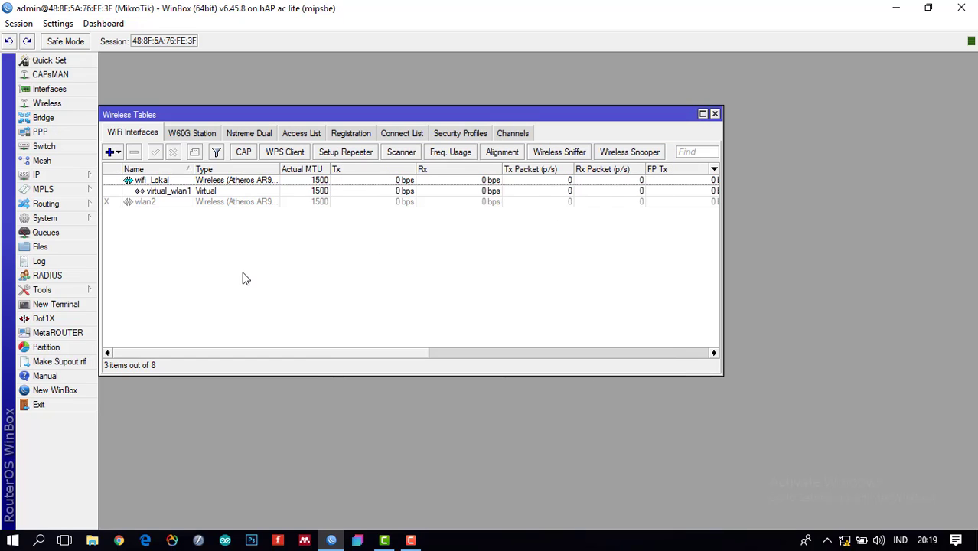
Step: Connect the computer to the open Wifi-Mahasiswa network and check the traffic on virtual_wlan1
click(162, 193)
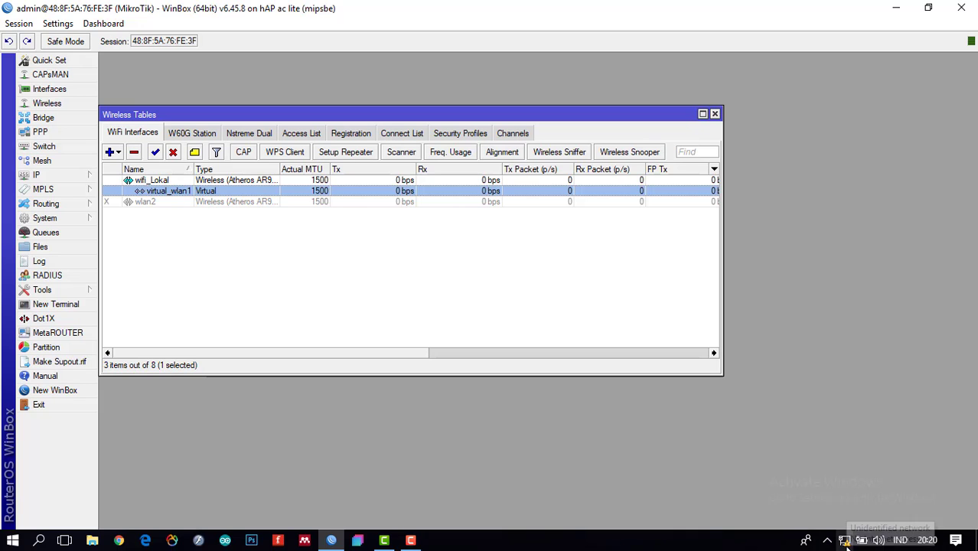
click(927, 540)
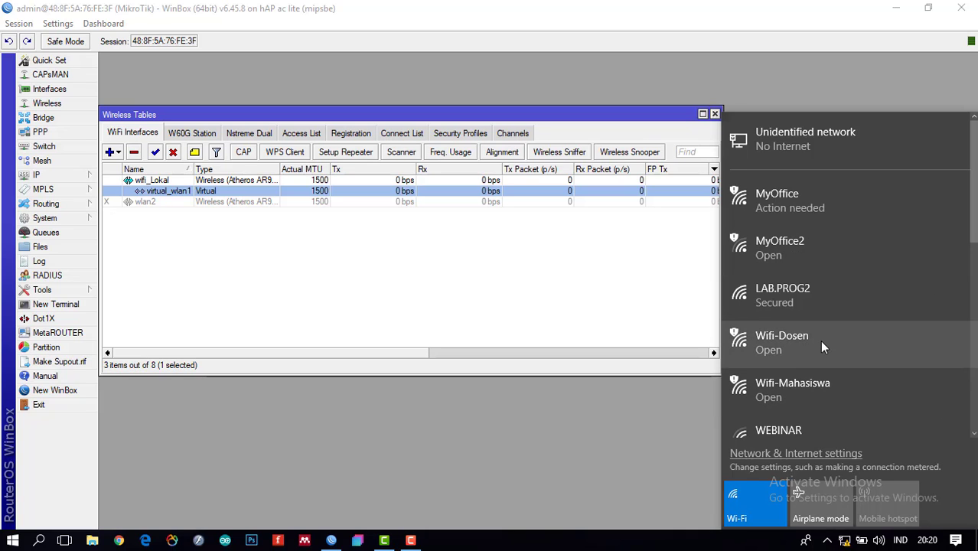
click(820, 391)
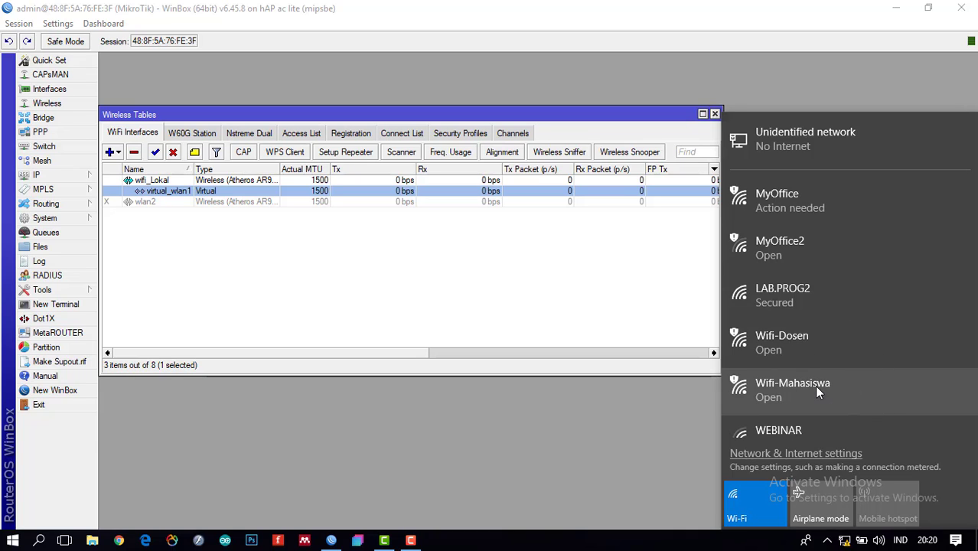
click(817, 391)
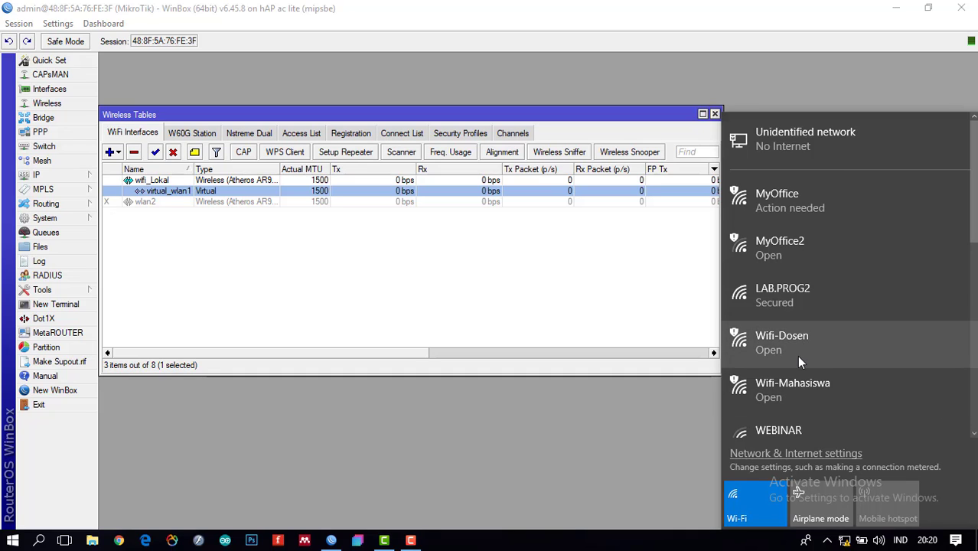
click(800, 388)
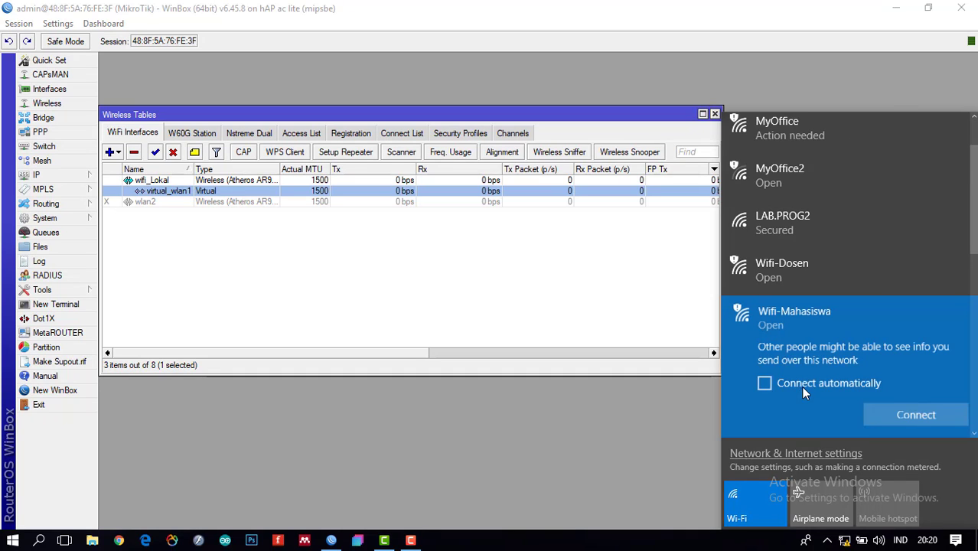
click(900, 413)
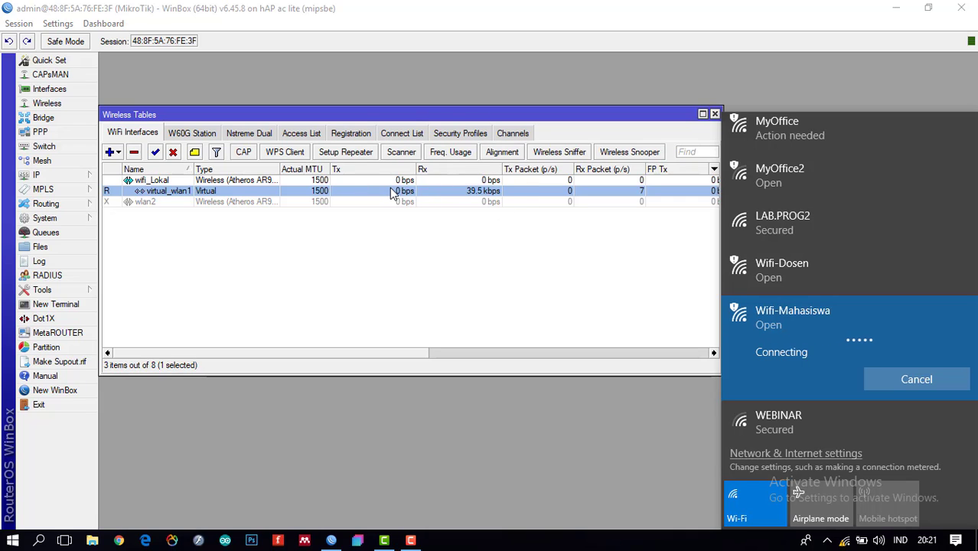
click(433, 239)
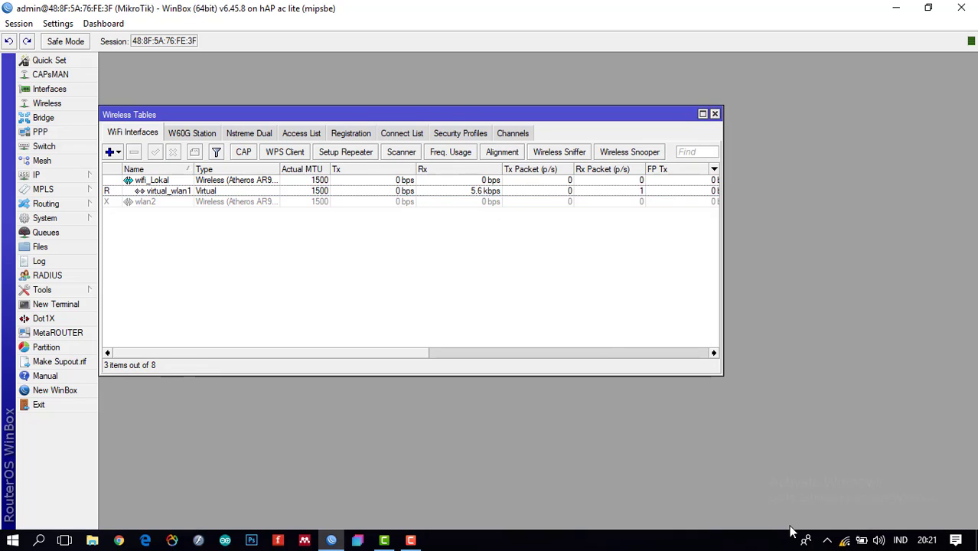
Step: Switch the computer's Wi-Fi connection to the open Wifi-Dosen network and check the traffic on wifi_Lokal
click(844, 540)
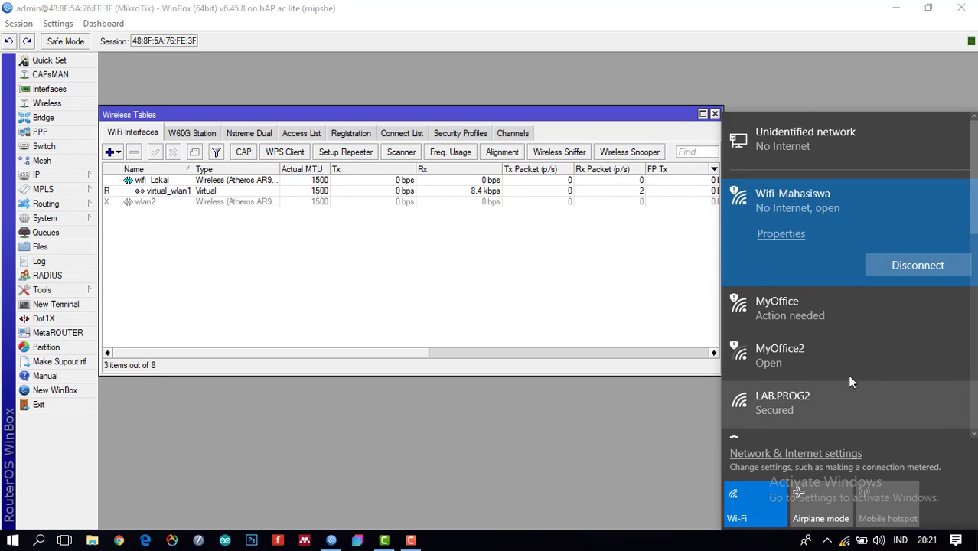
scroll(836, 371, down, 3)
click(837, 366)
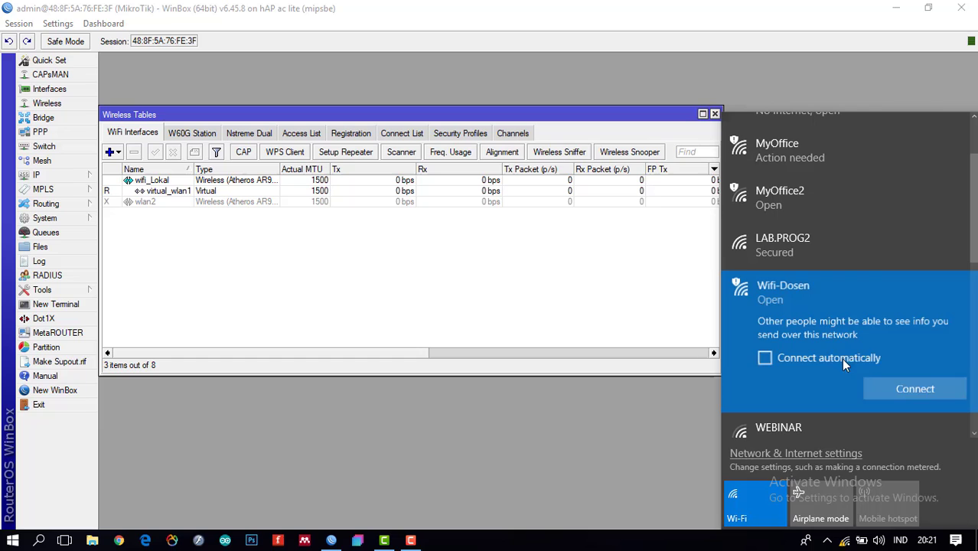
click(919, 393)
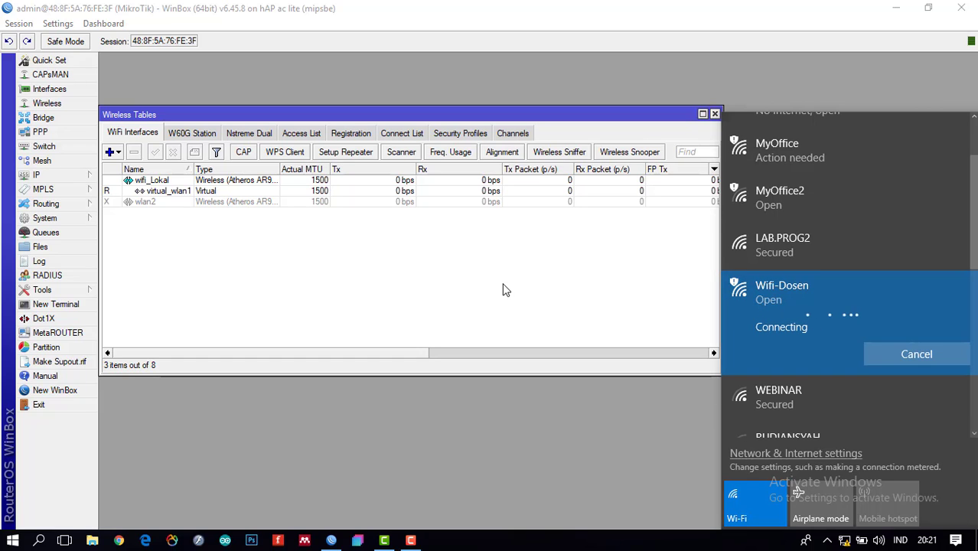
click(461, 180)
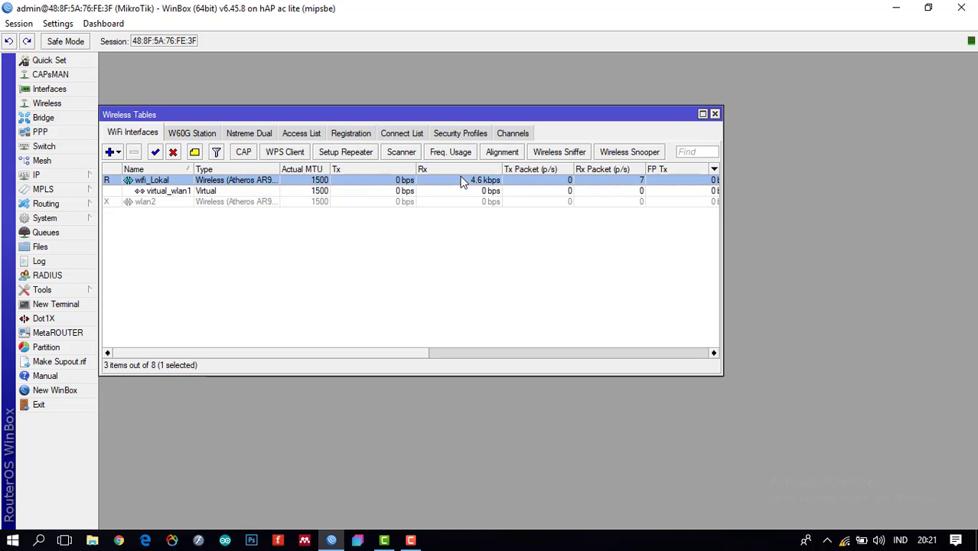
click(398, 180)
Step: Open the router's IP address list, arrange it over the wireless table, and select the address assigned to wifi_Lokal
drag(438, 114, 498, 103)
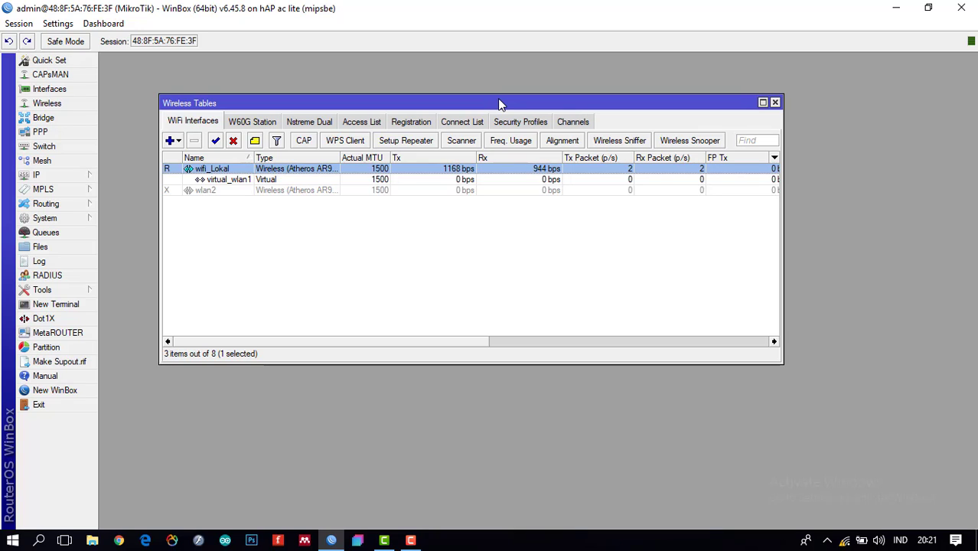
drag(498, 99, 519, 92)
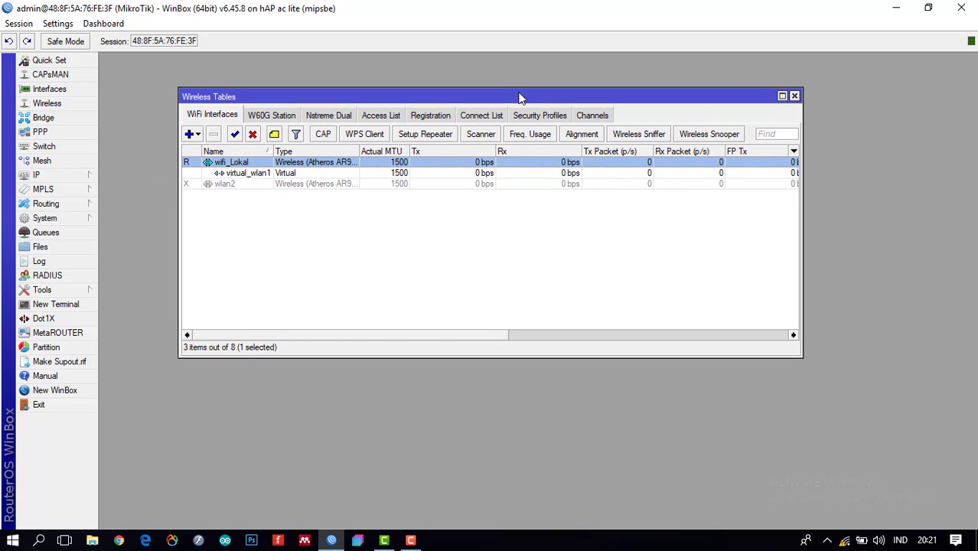
drag(518, 92, 518, 64)
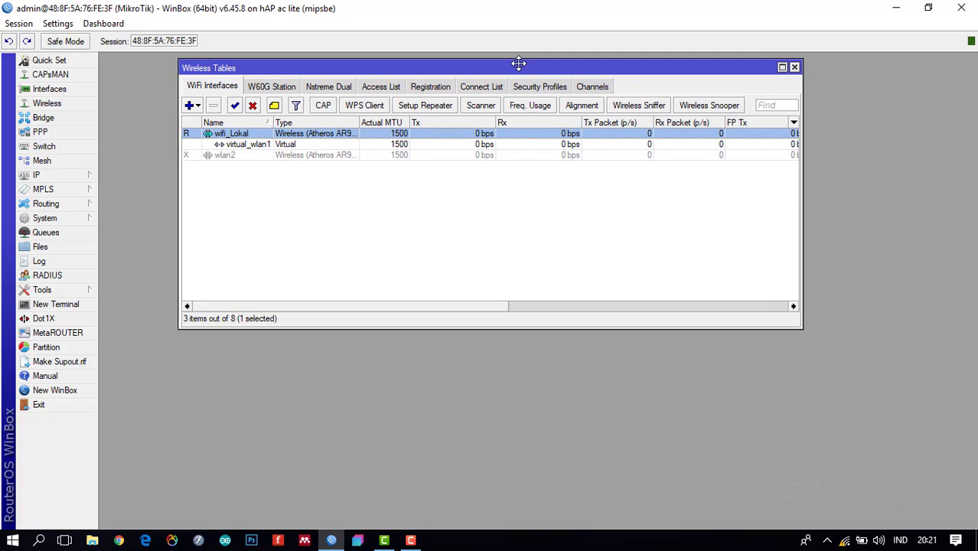
click(76, 175)
click(146, 211)
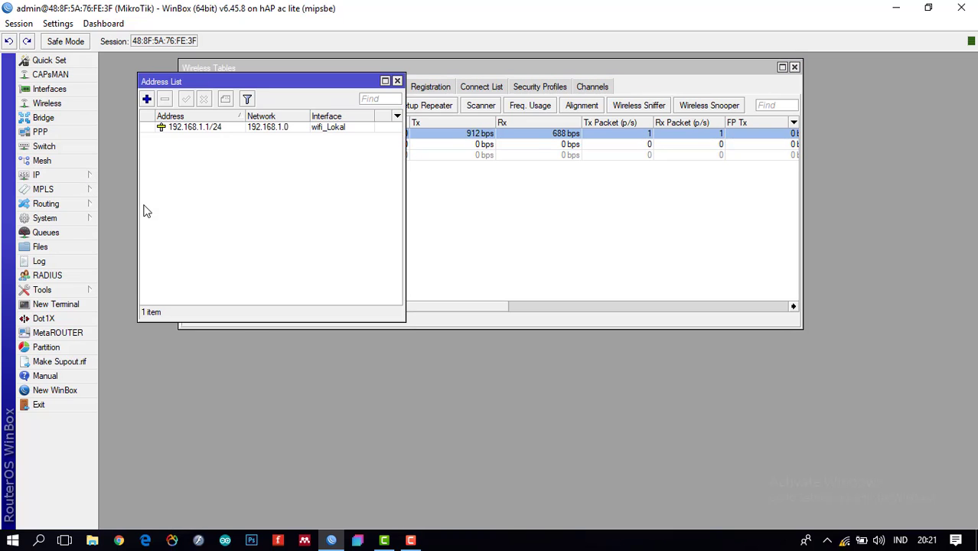
drag(241, 82, 381, 127)
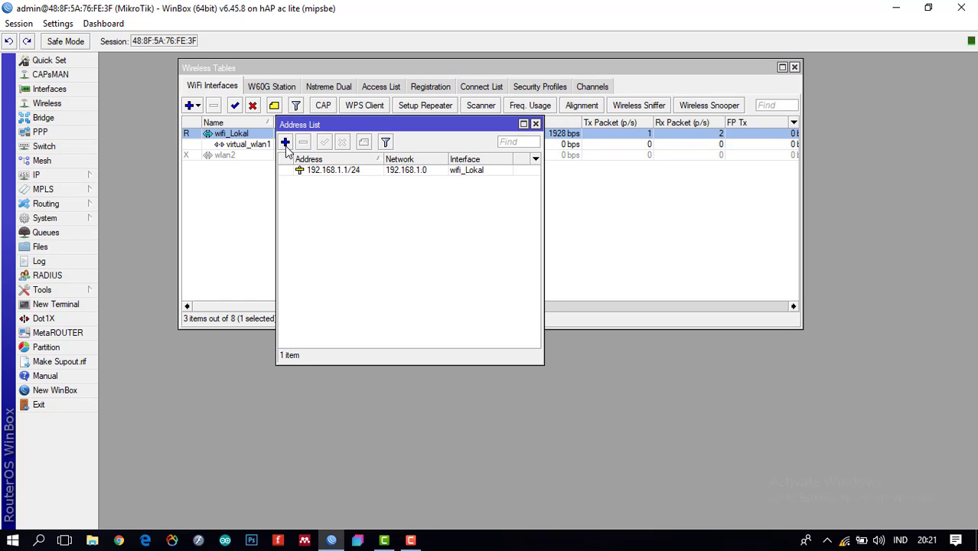
drag(462, 127, 533, 128)
click(563, 173)
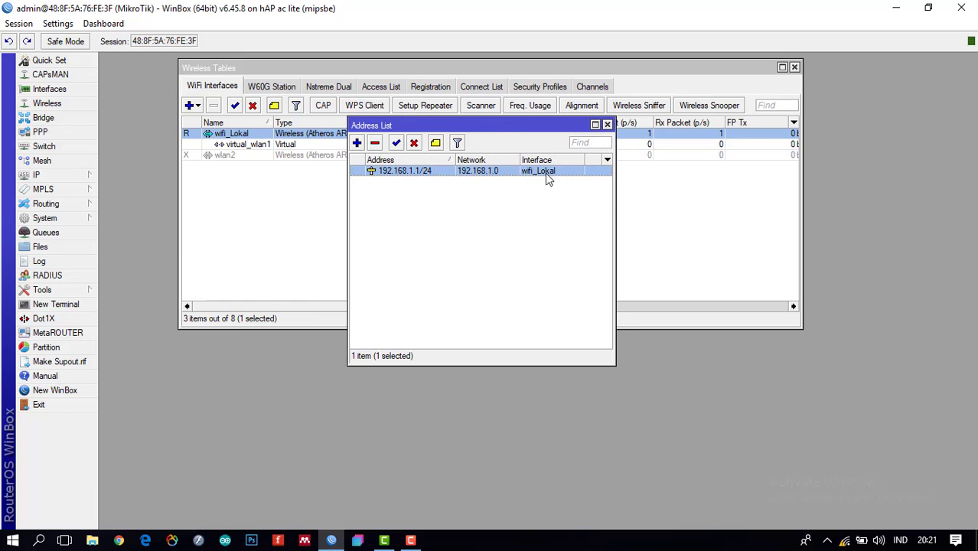
click(397, 175)
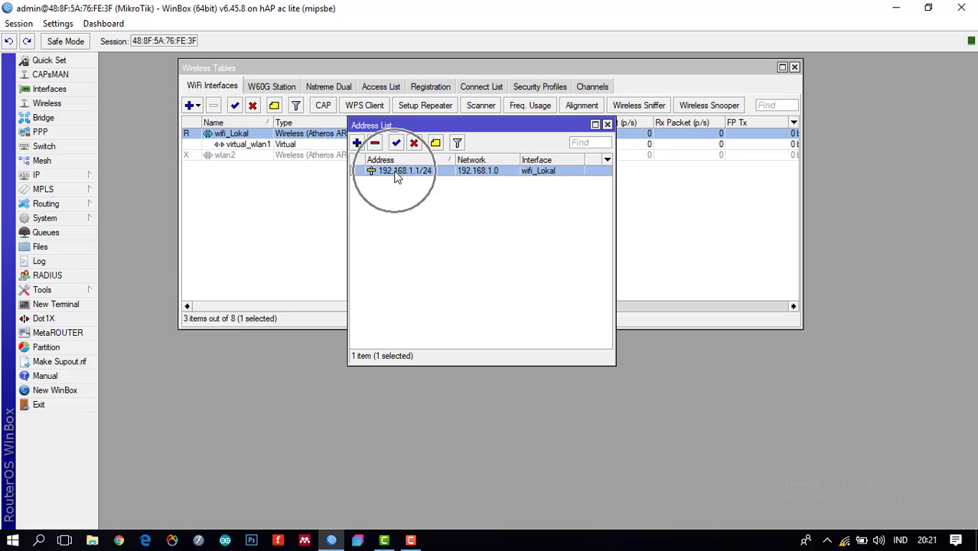
Step: Add the IP address 10.10.10.1/24 to the virtual_wlan1 interface and save it
click(356, 143)
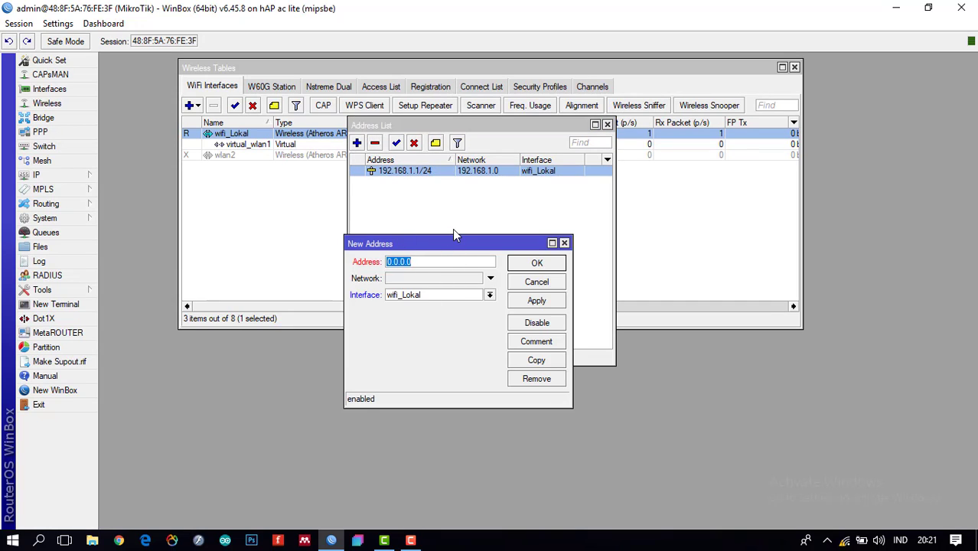
text(1)
text(0.10.10.1/)
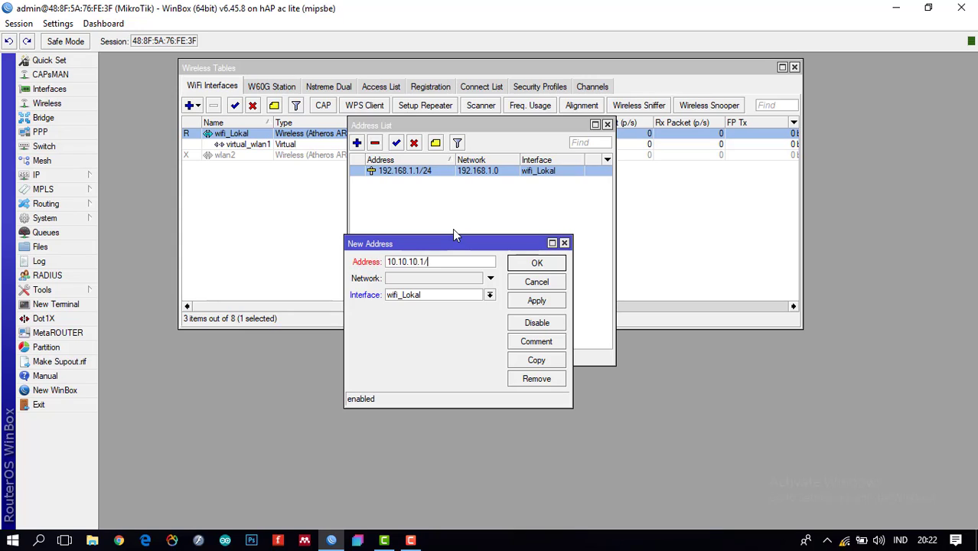
text(24)
click(490, 294)
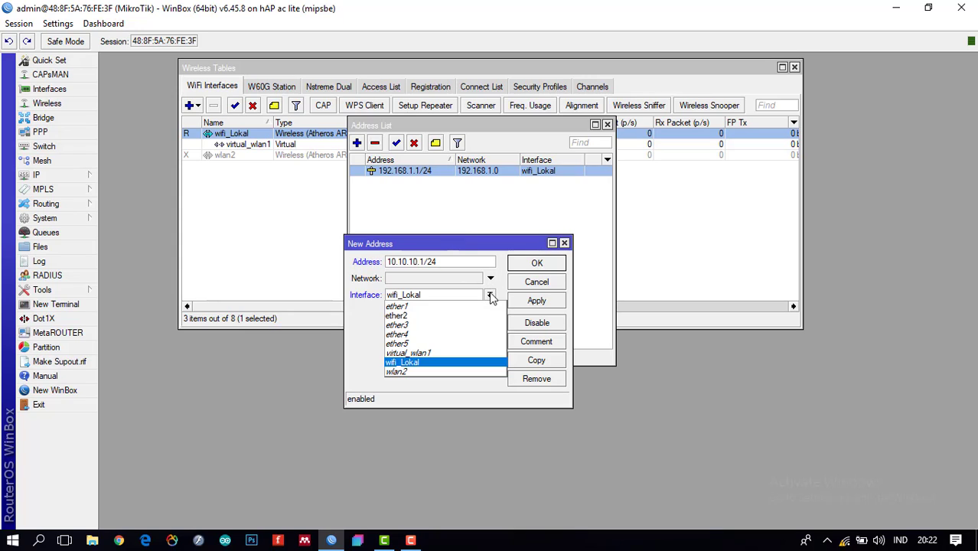
click(473, 355)
click(556, 303)
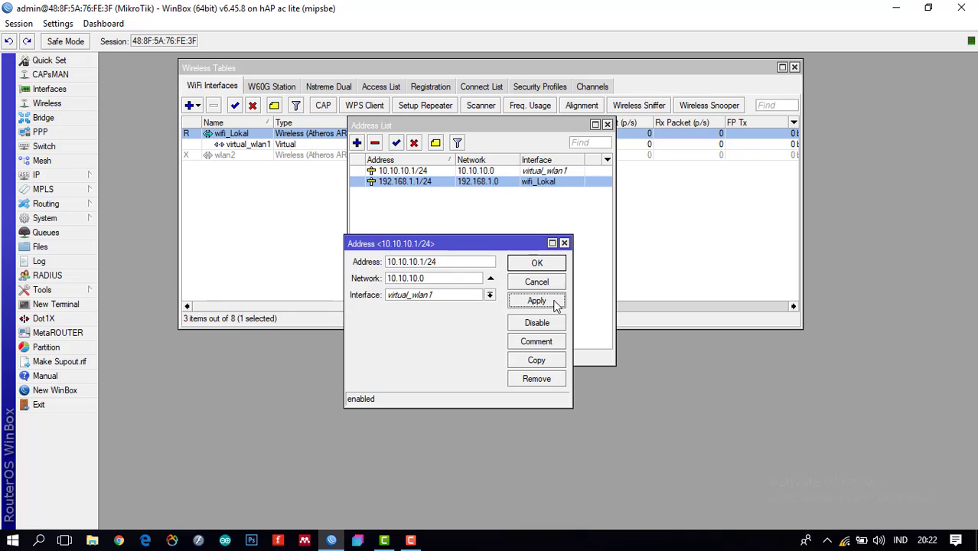
click(549, 262)
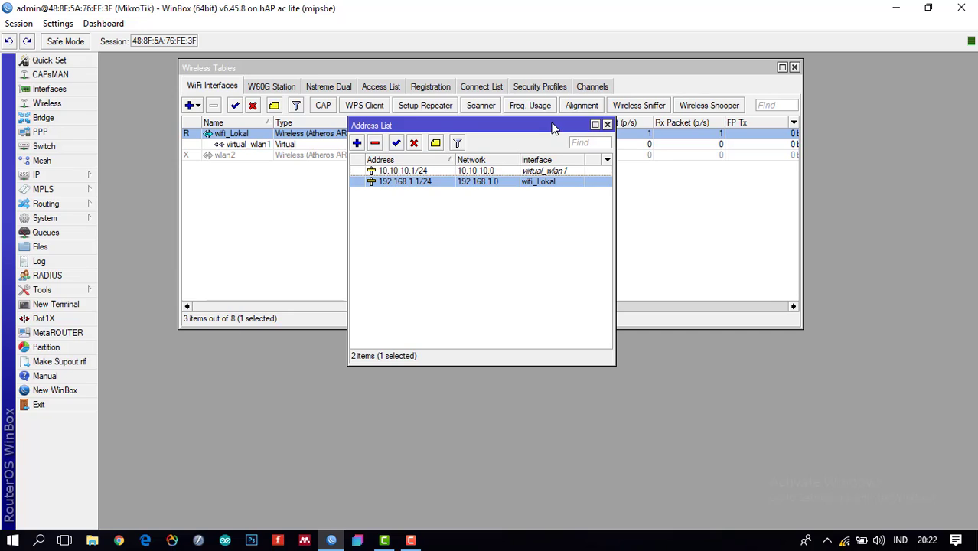
drag(554, 128, 554, 122)
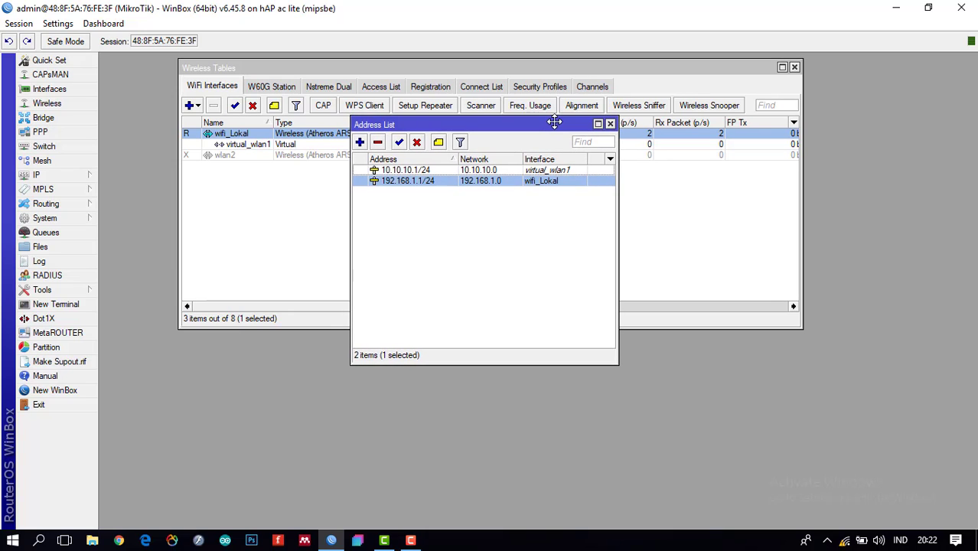